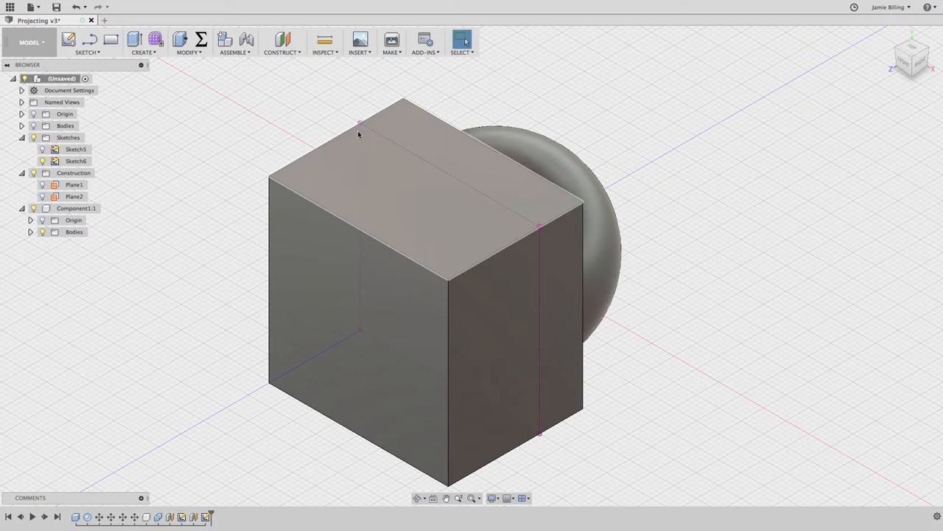
Hide Sketch6 and start a new sketch on the XZ origin plane, seen from the home view.
{"action": "left_click", "coordinate": [77, 161]}
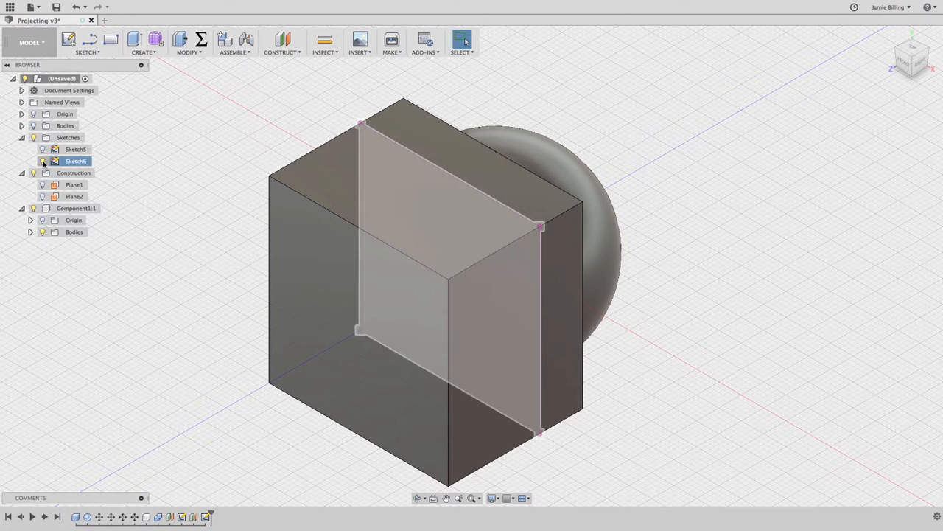
{"action": "left_click", "coordinate": [42, 161]}
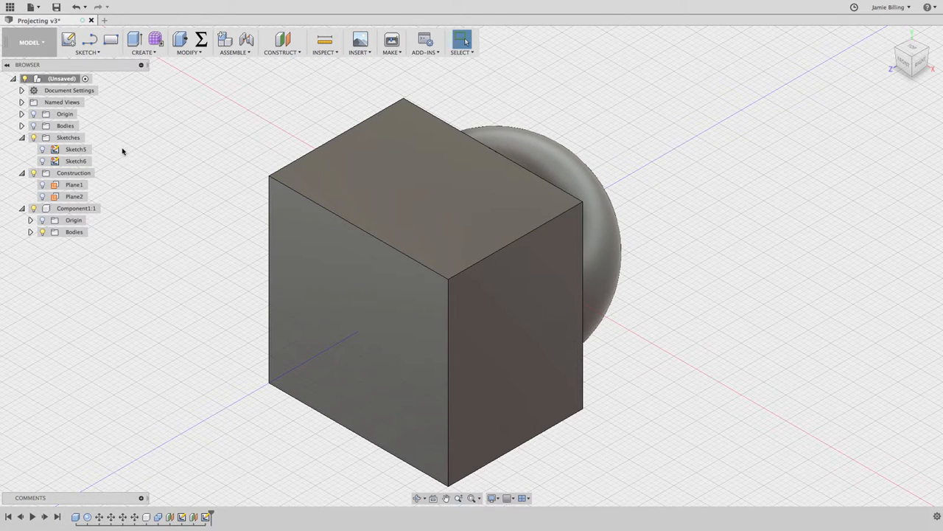
{"action": "left_click", "coordinate": [68, 40]}
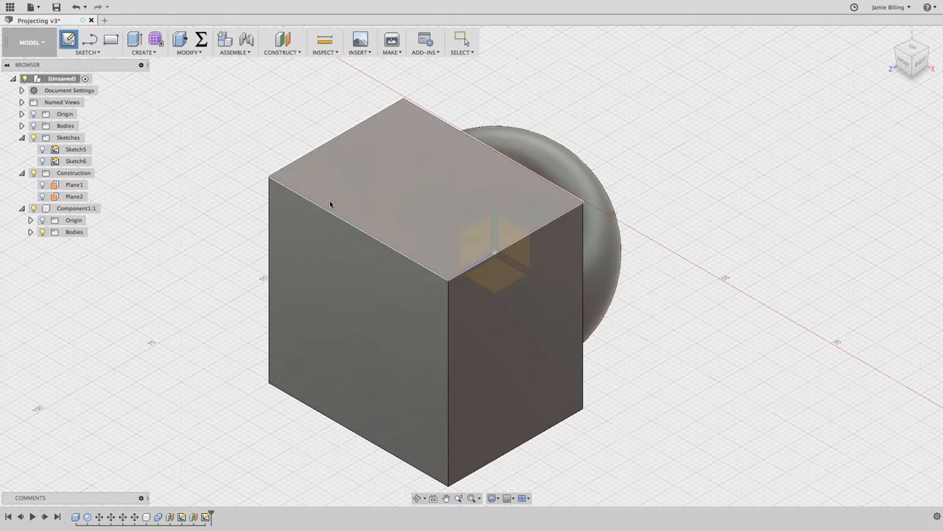
{"action": "left_click", "coordinate": [485, 276]}
{"action": "left_click", "coordinate": [494, 278]}
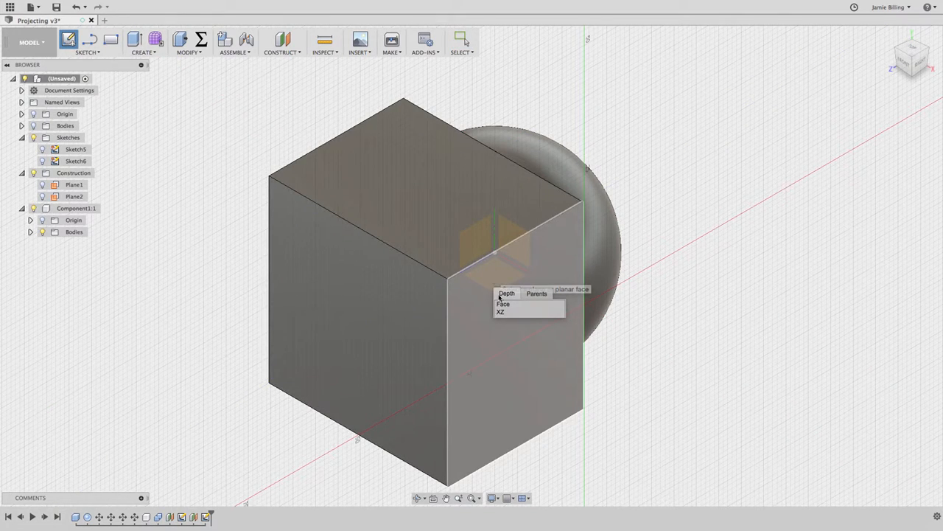
{"action": "left_click", "coordinate": [501, 313]}
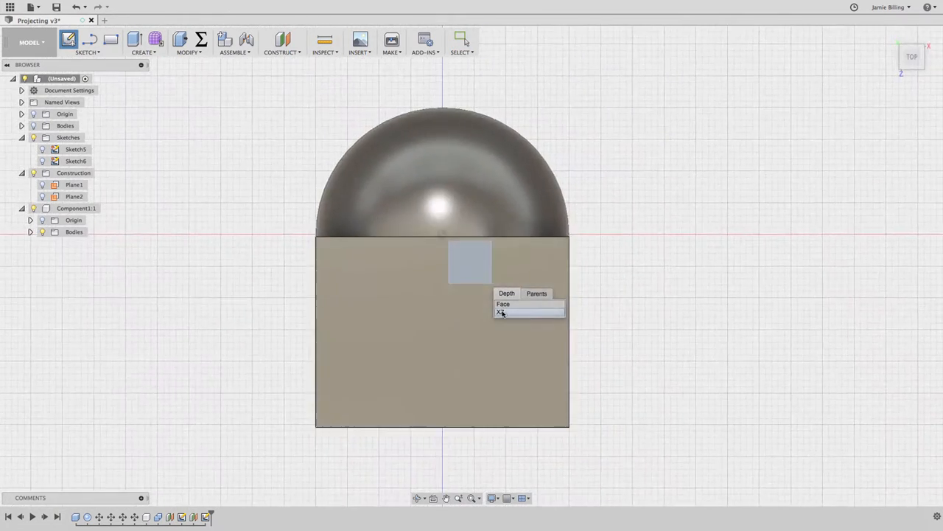
{"action": "left_click", "coordinate": [890, 37]}
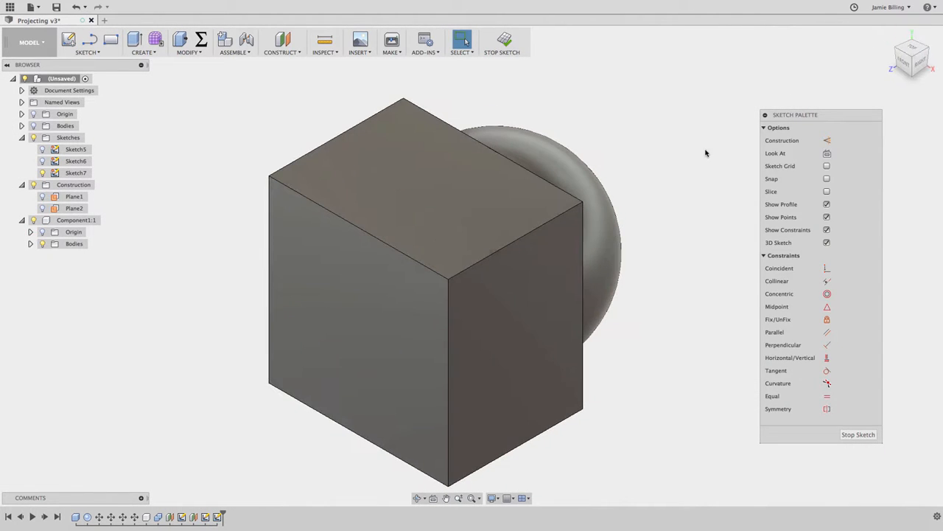
Include the box's corner point, edges and faces, along with the circular edge where the dome meets it, as 3D geometry in the sketch.
{"action": "left_click", "coordinate": [105, 54]}
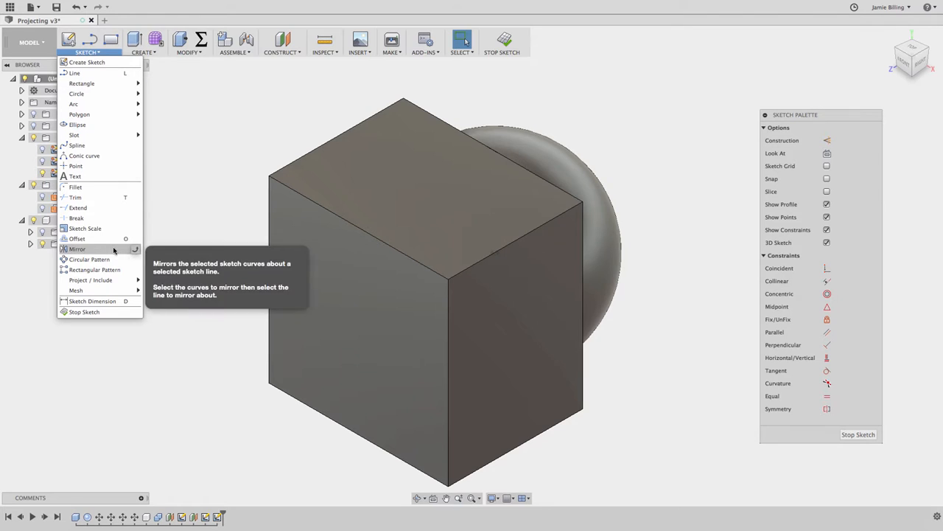
{"action": "mouse_move", "coordinate": [118, 280]}
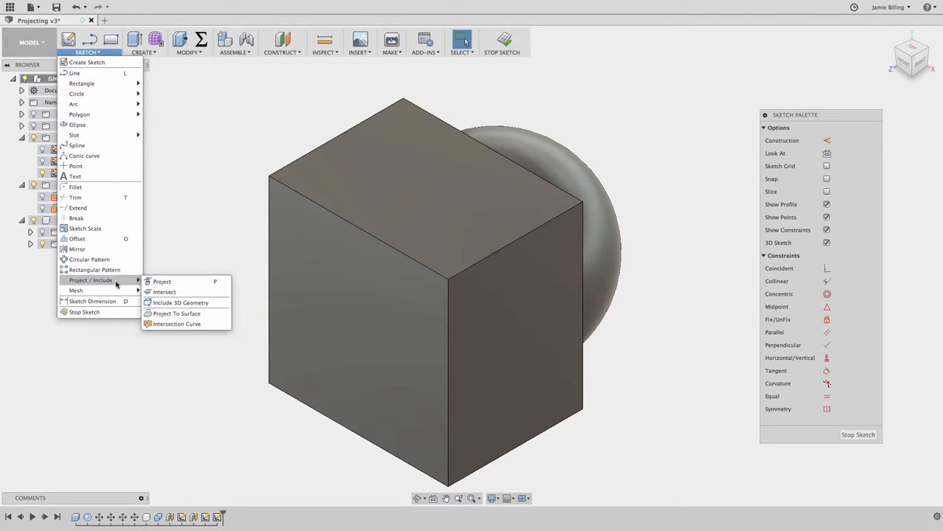
{"action": "left_click", "coordinate": [212, 303]}
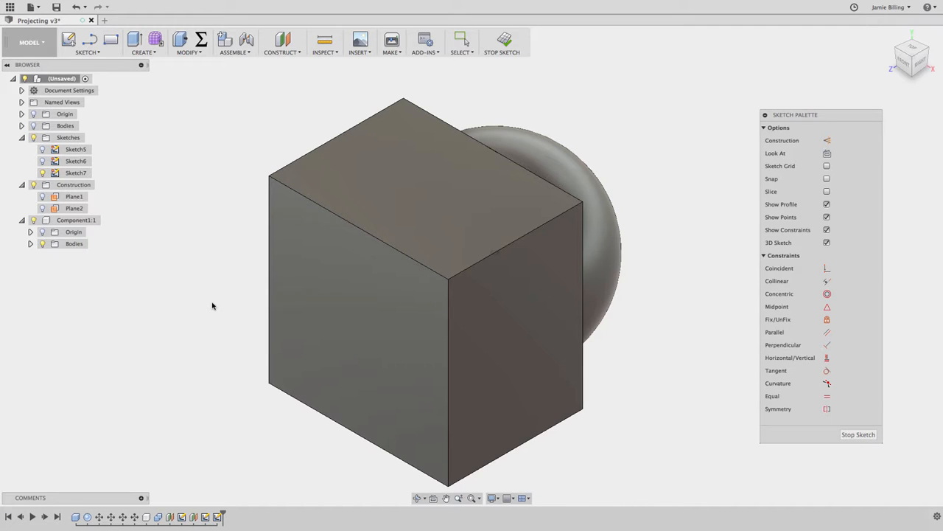
{"action": "left_click", "coordinate": [270, 177]}
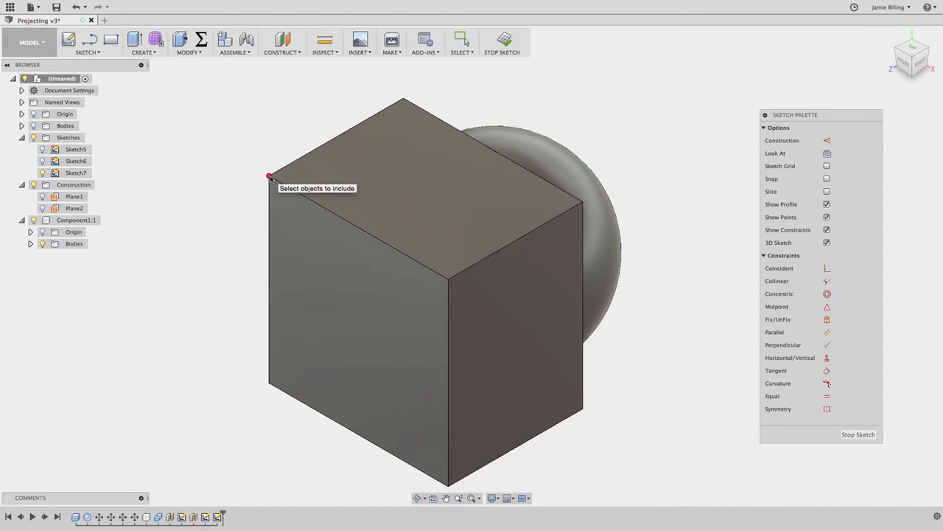
{"action": "left_click", "coordinate": [286, 185]}
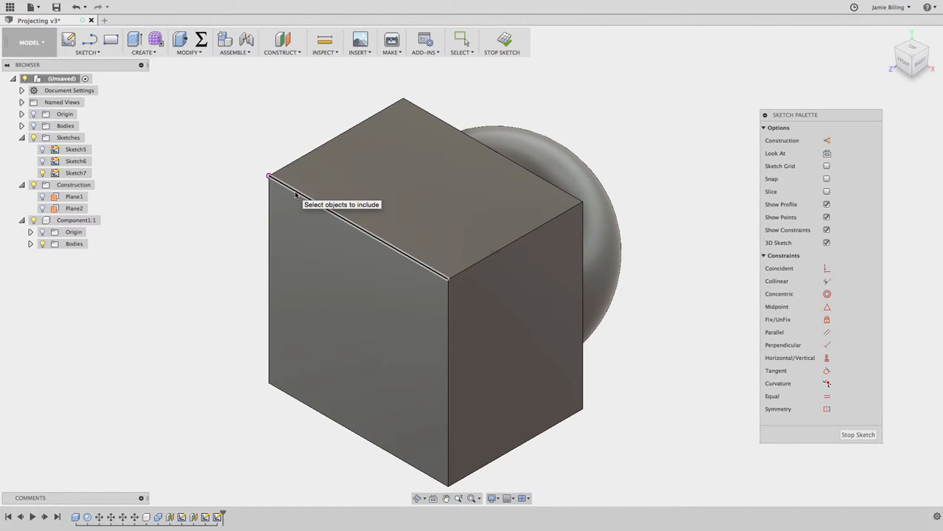
{"action": "left_click", "coordinate": [301, 221]}
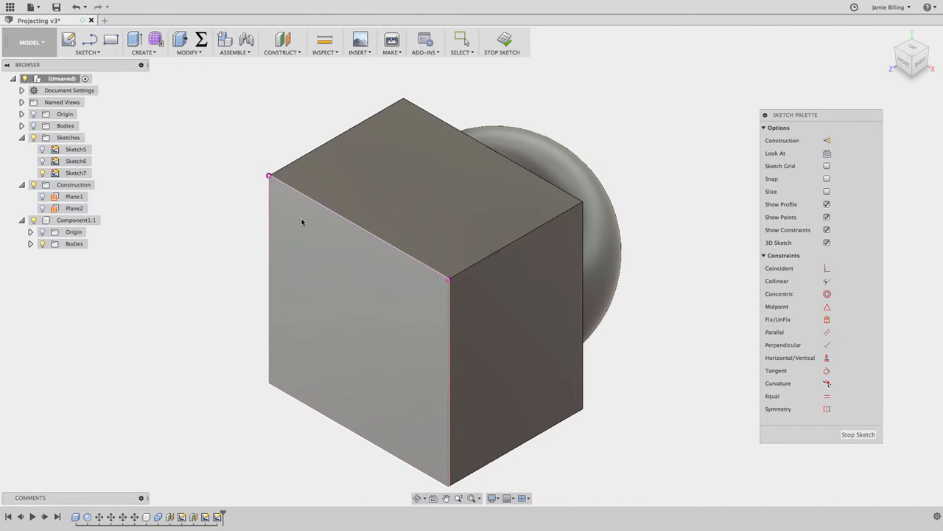
{"action": "left_click", "coordinate": [312, 273]}
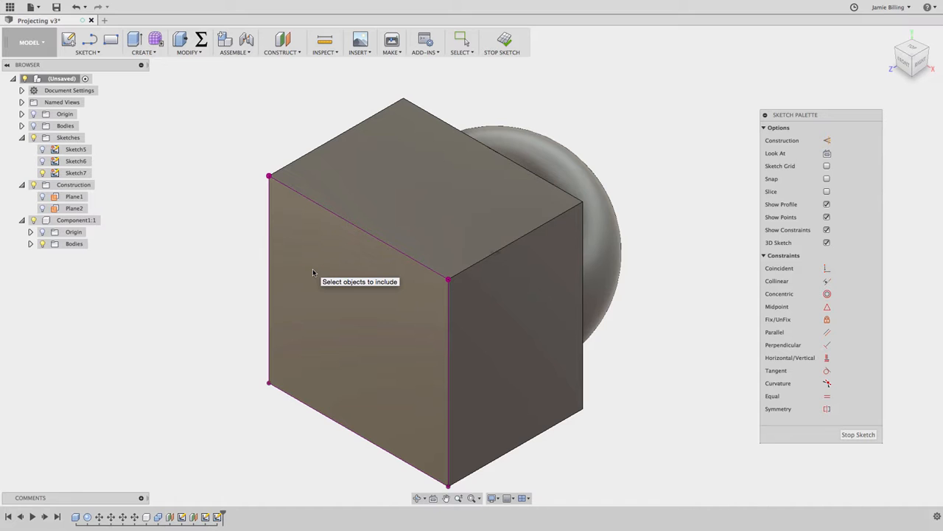
{"action": "left_click", "coordinate": [392, 190]}
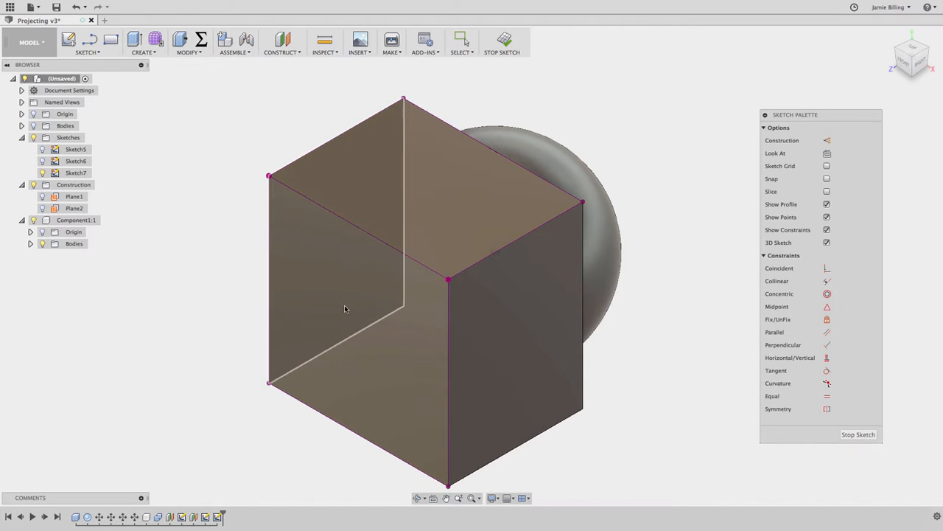
{"action": "left_click", "coordinate": [501, 209]}
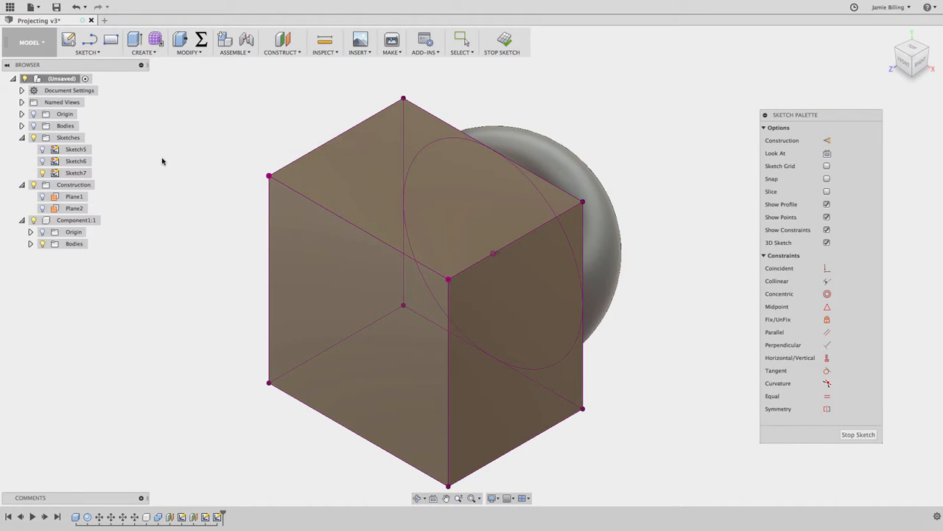
Examine the included 3D sketch geometry from several angles with Component1:1 temporarily hidden.
{"action": "left_click", "coordinate": [34, 221]}
{"action": "scroll", "coordinate": [636, 234], "scroll_direction": "right", "scroll_amount": 10, "text": "shift"}
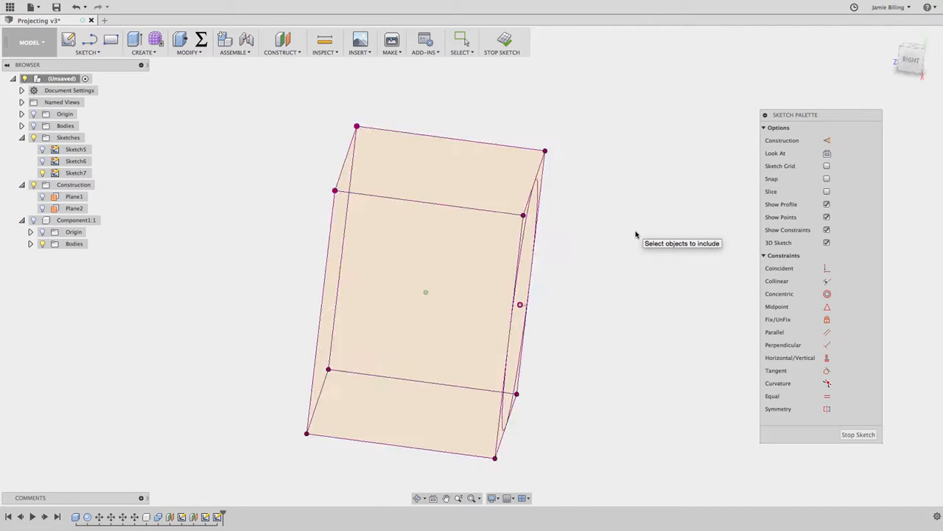
{"action": "scroll", "coordinate": [636, 232], "scroll_direction": "right", "scroll_amount": 2, "text": "shift"}
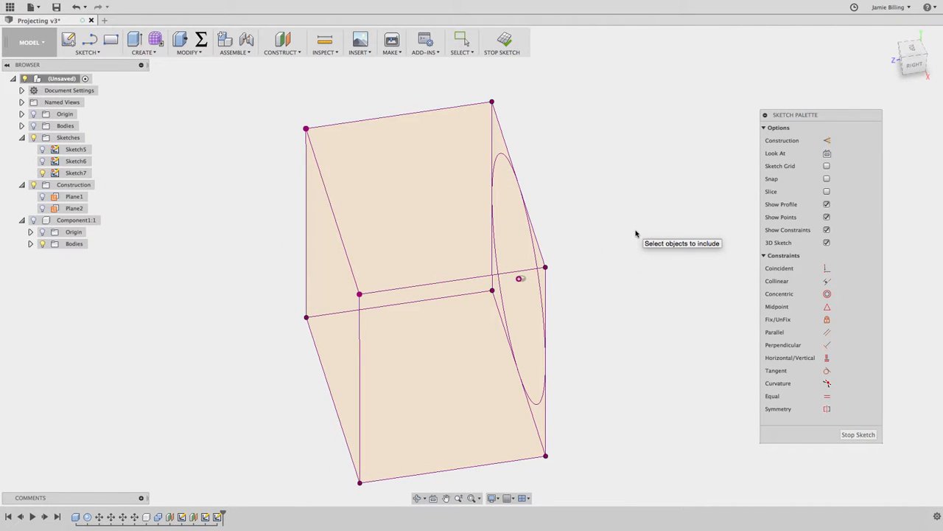
{"action": "left_click", "coordinate": [891, 35]}
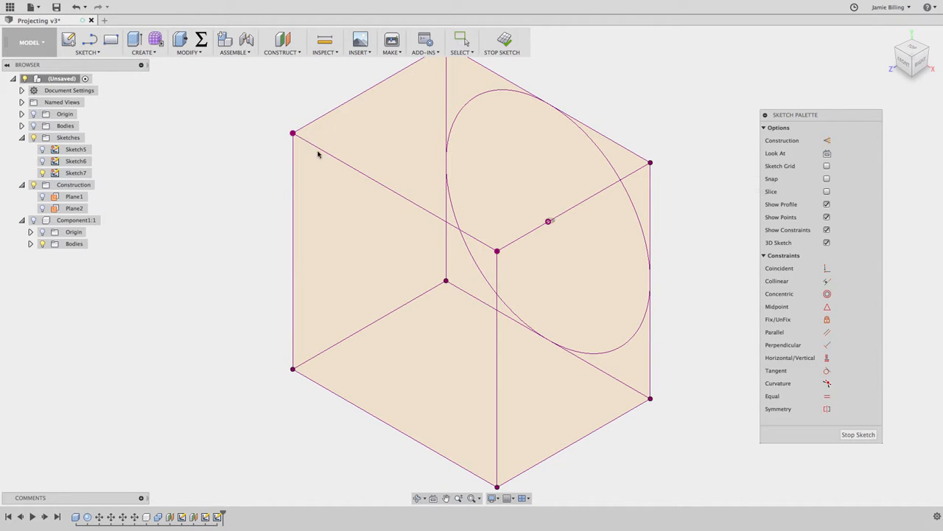
{"action": "left_click", "coordinate": [34, 219]}
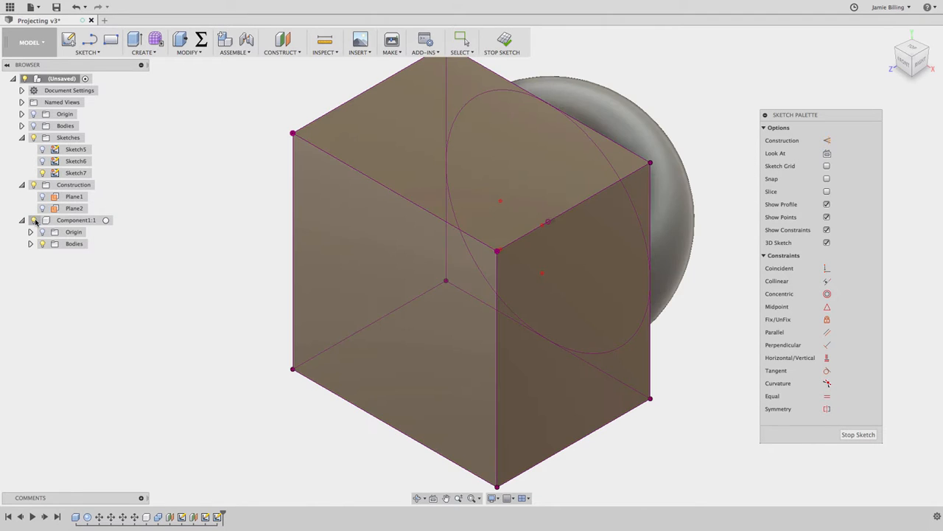
Hide Sketch7 and finish the sketch, returning to the home view.
{"action": "left_click", "coordinate": [42, 172]}
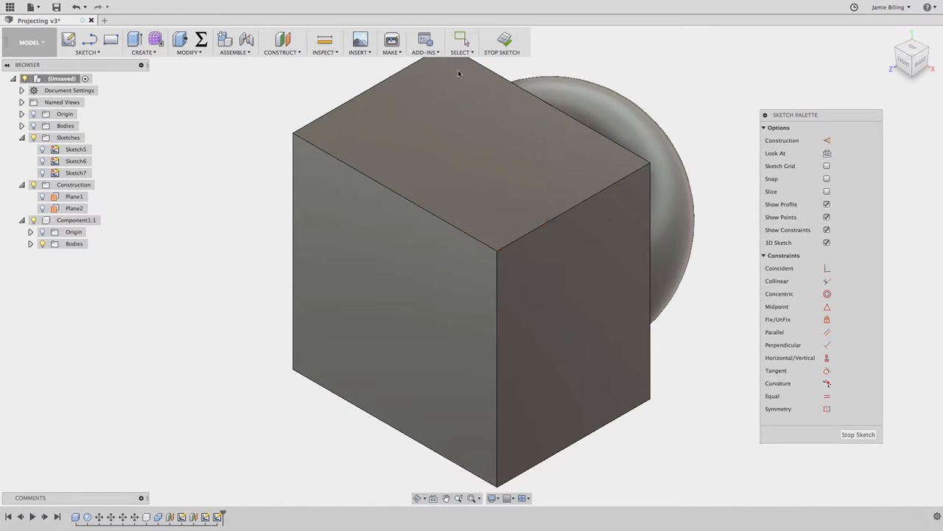
{"action": "left_click", "coordinate": [505, 39]}
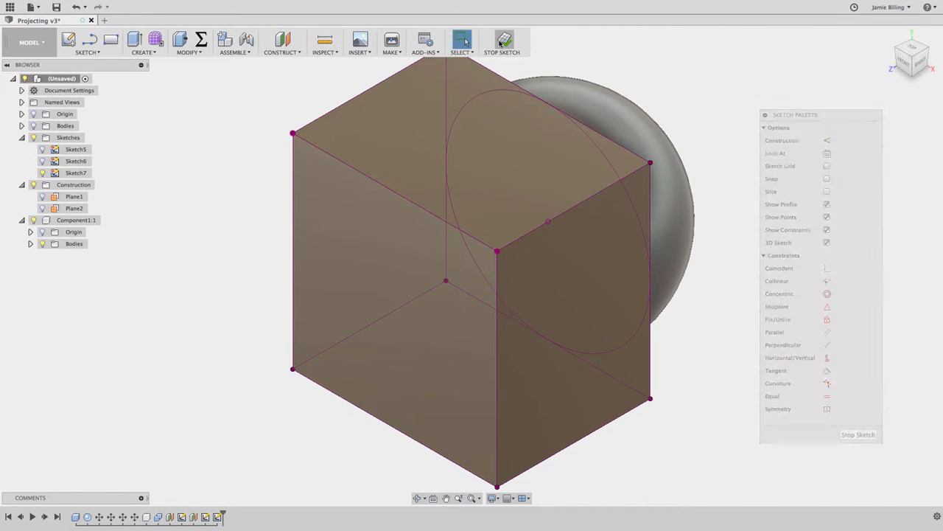
{"action": "left_click", "coordinate": [893, 36]}
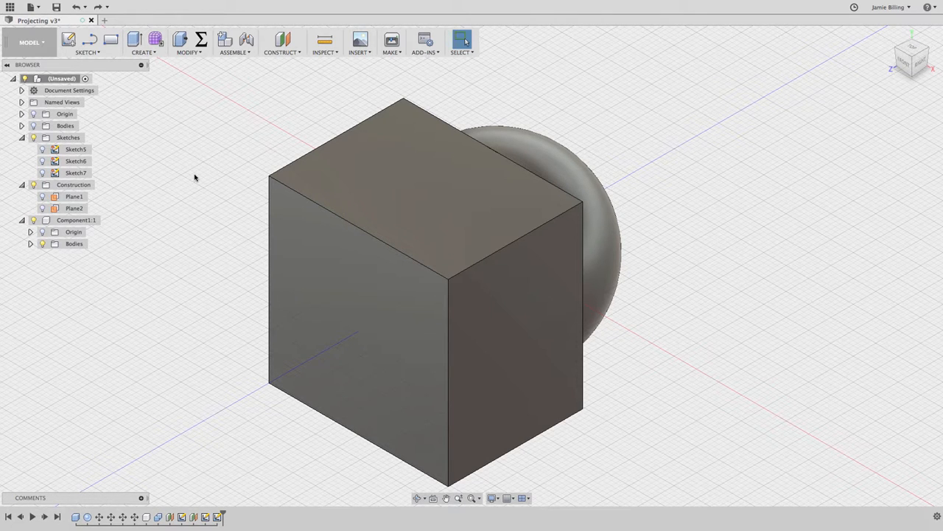
Create a construction plane offset 60 mm from the XY origin plane, in front of the box.
{"action": "left_click", "coordinate": [288, 52]}
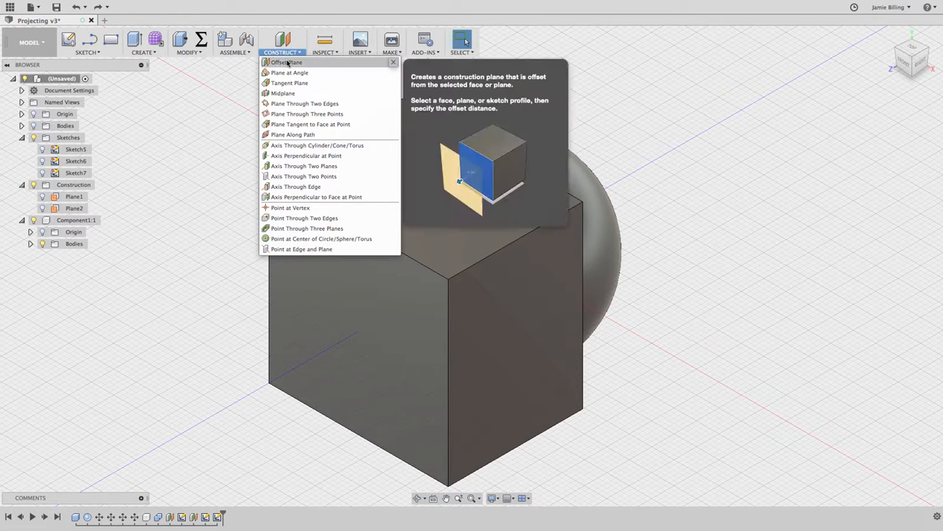
{"action": "left_click", "coordinate": [287, 63]}
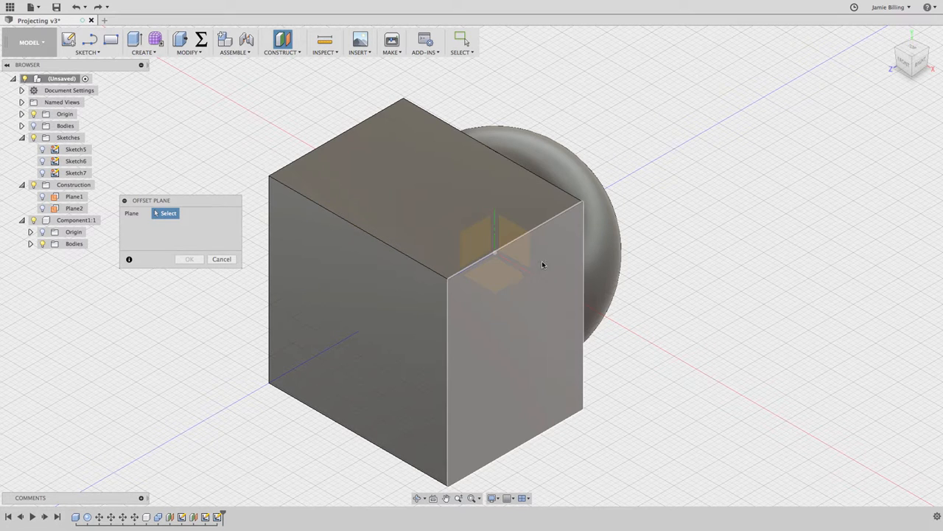
{"action": "left_click", "coordinate": [523, 249]}
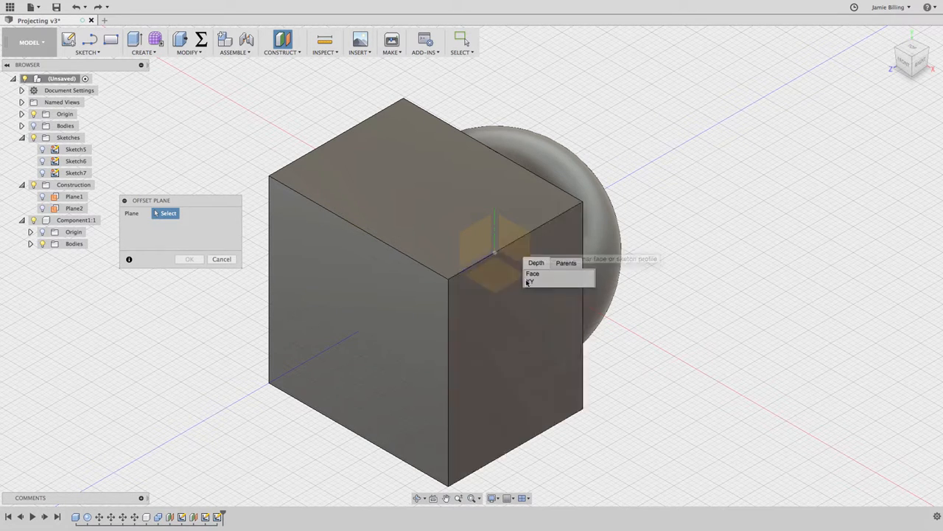
{"action": "left_click", "coordinate": [525, 281]}
{"action": "left_click_drag", "start_coordinate": [562, 267], "coordinate": [273, 420]}
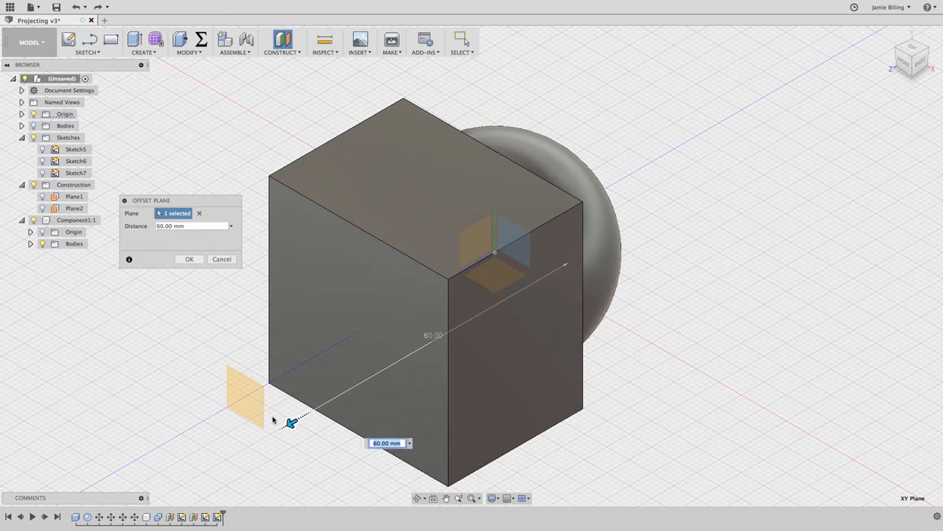
{"action": "left_click", "coordinate": [190, 259]}
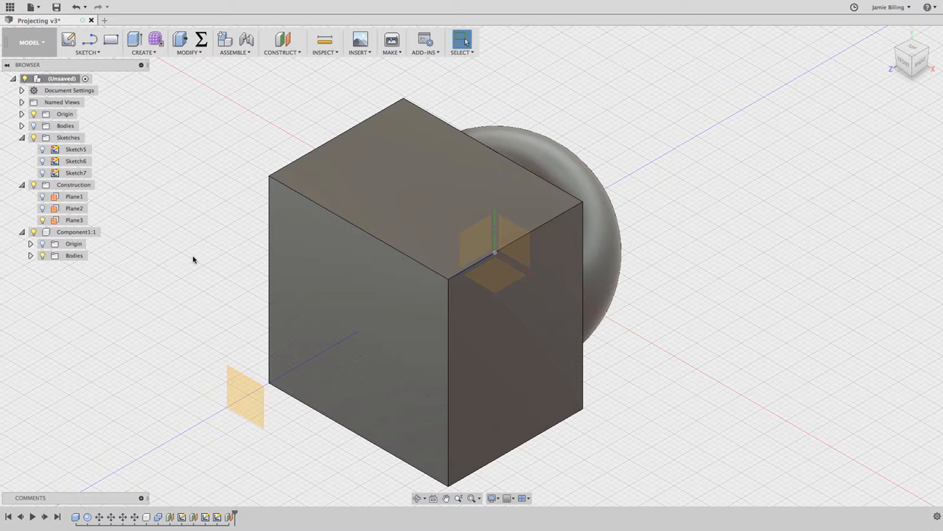
Start a new sketch on the offset construction plane in front of the box.
{"action": "left_click", "coordinate": [69, 40]}
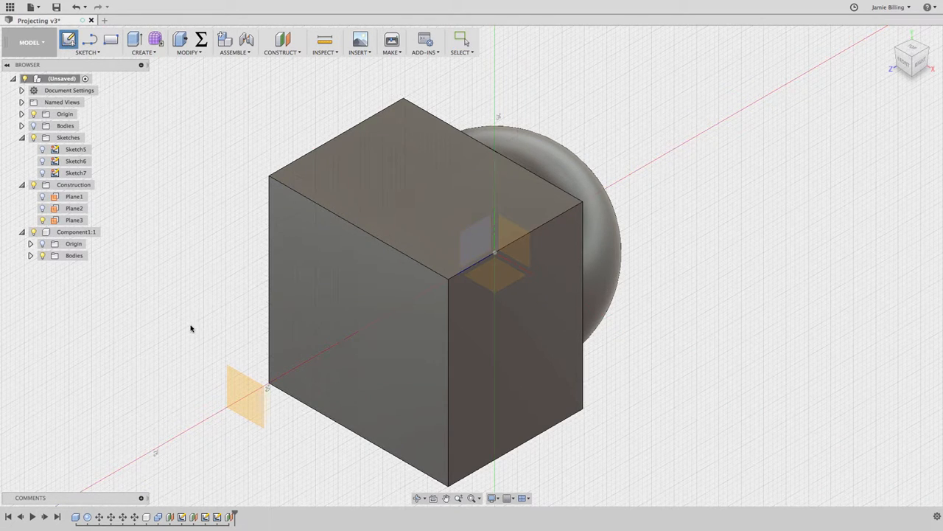
{"action": "left_click", "coordinate": [236, 383]}
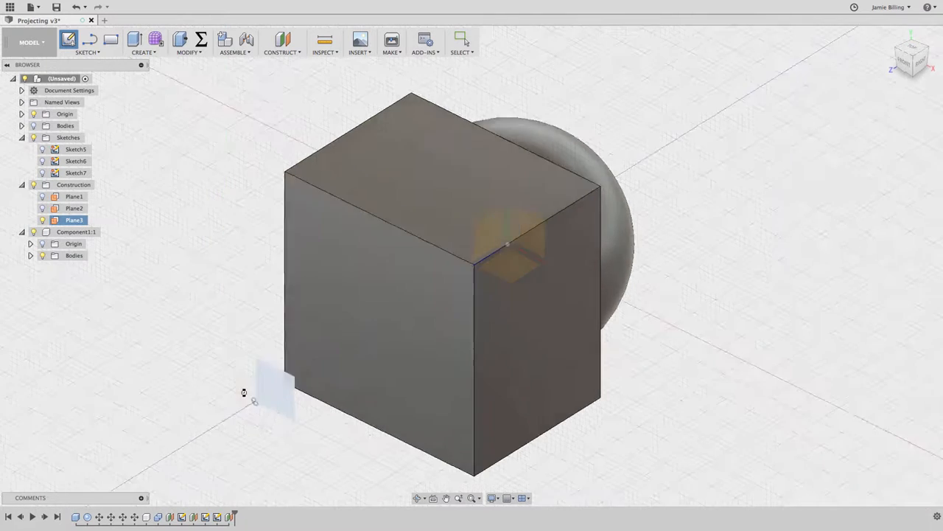
{"action": "left_click", "coordinate": [242, 390]}
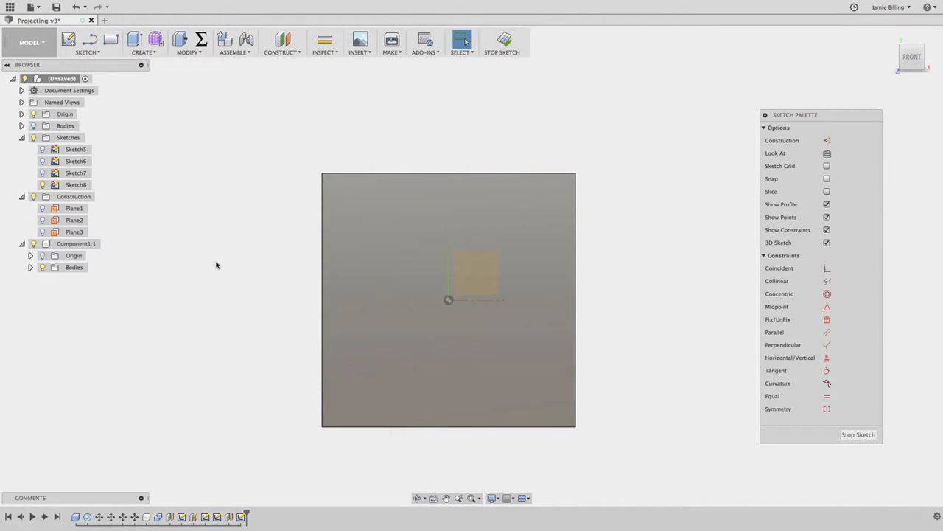
Sketch an 8 mm diameter circle near the upper-left corner of the box's front face.
{"action": "key", "text": "c"}
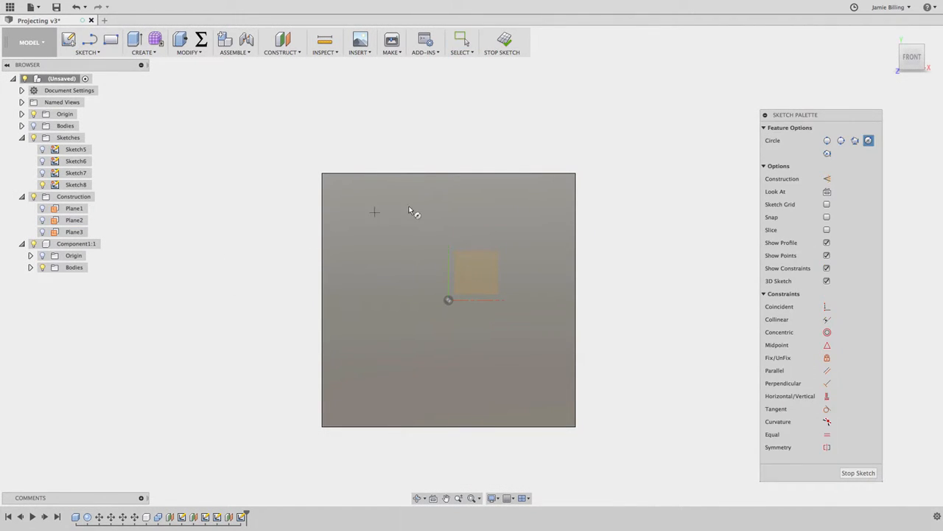
{"action": "left_click", "coordinate": [349, 205]}
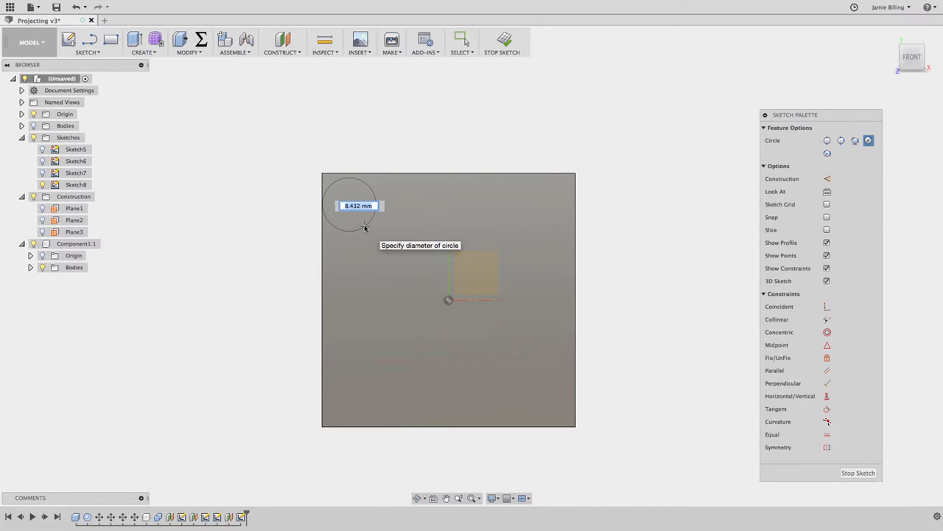
{"action": "type", "text": "8"}
{"action": "key", "text": "Return"}
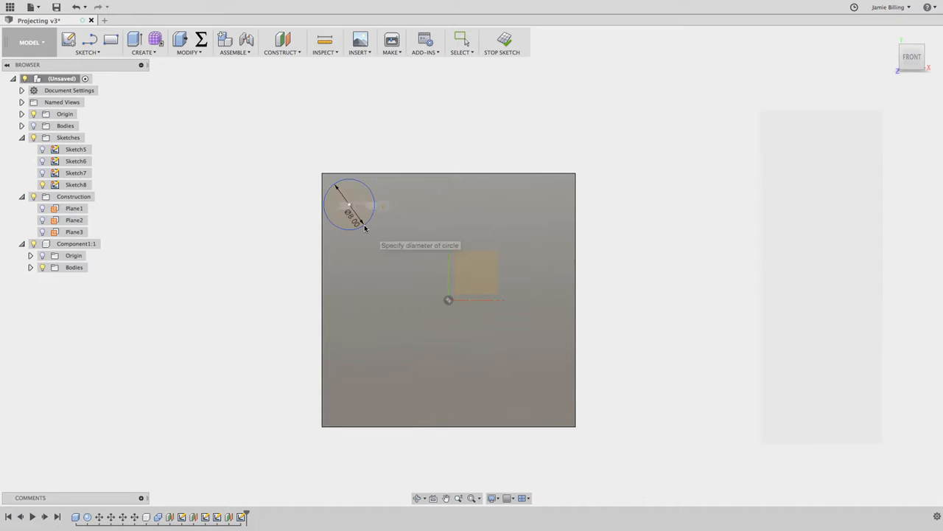
Pattern the 8 mm circle into a 3 by 3 rectangular grid with 30 mm extents across and downward, and finish the sketch.
{"action": "left_click", "coordinate": [92, 55]}
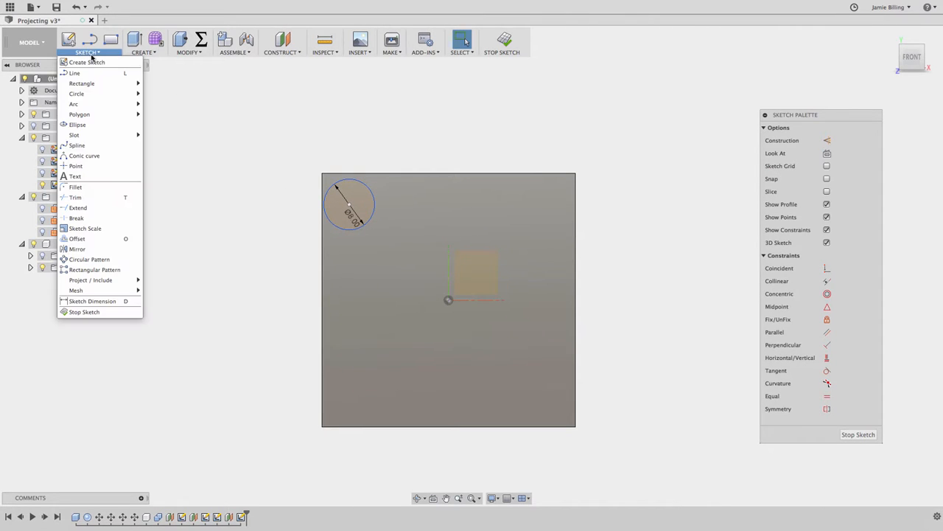
{"action": "left_click", "coordinate": [104, 269]}
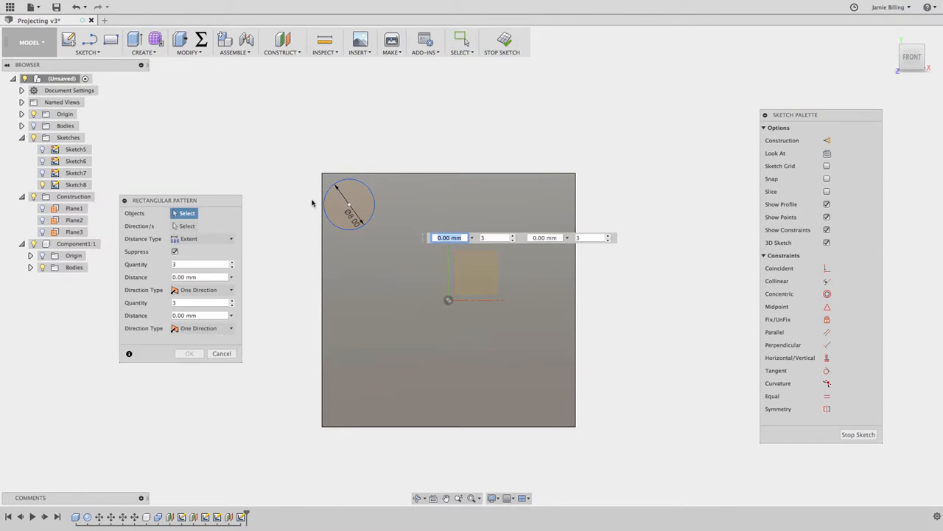
{"action": "left_click", "coordinate": [374, 201]}
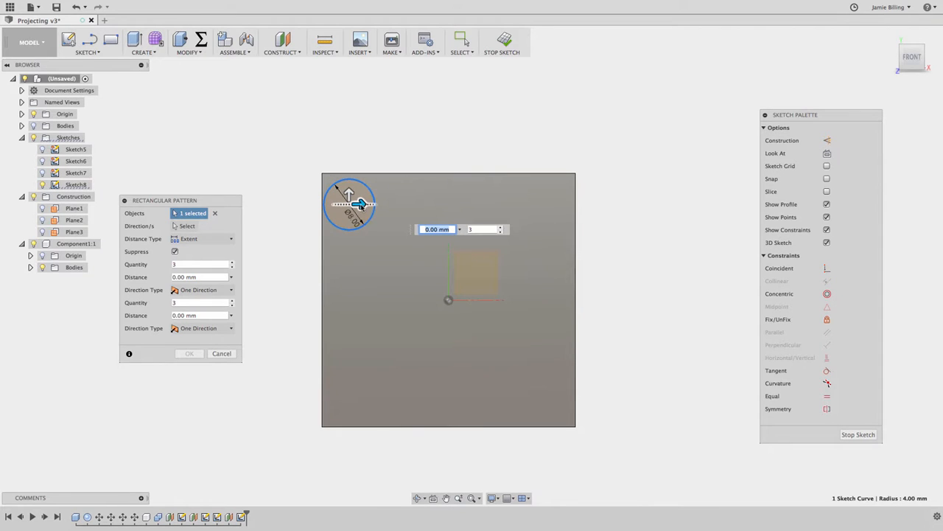
{"action": "left_click_drag", "start_coordinate": [359, 204], "coordinate": [554, 204]}
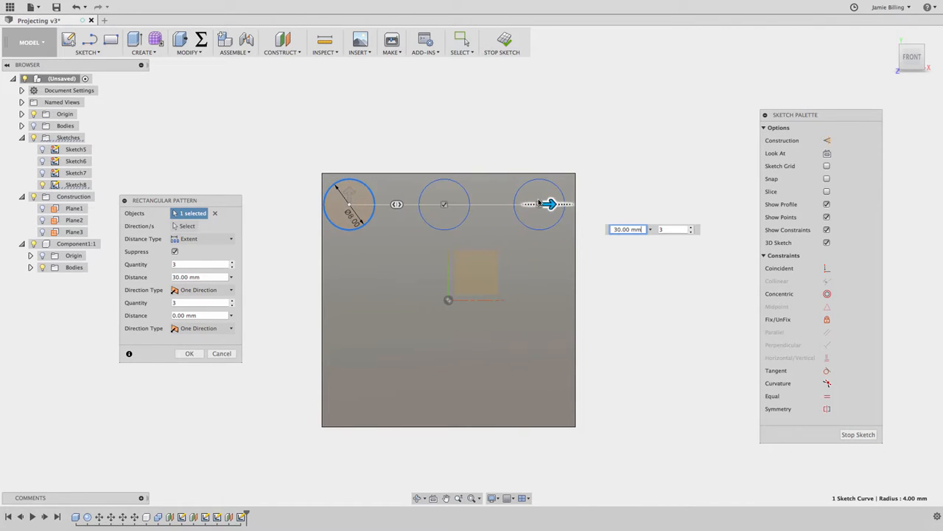
{"action": "left_click_drag", "start_coordinate": [349, 195], "coordinate": [349, 404]}
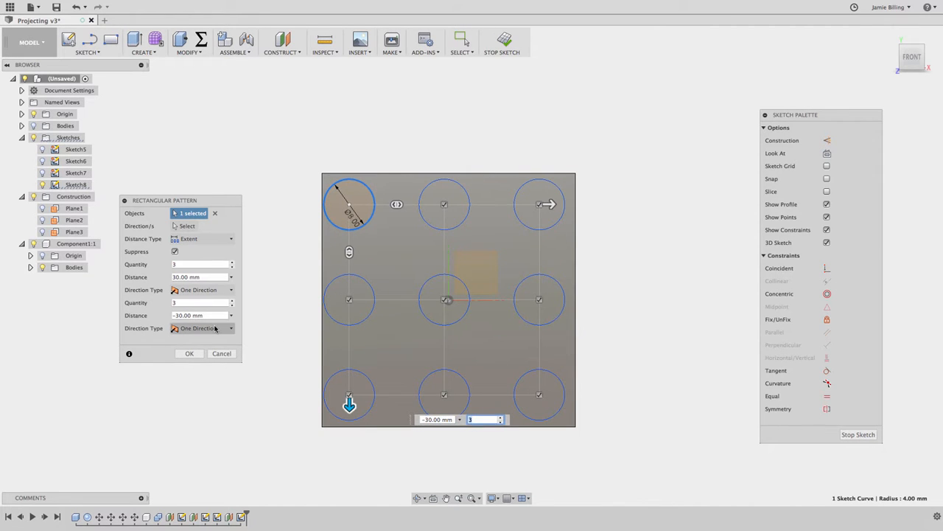
{"action": "left_click", "coordinate": [193, 355]}
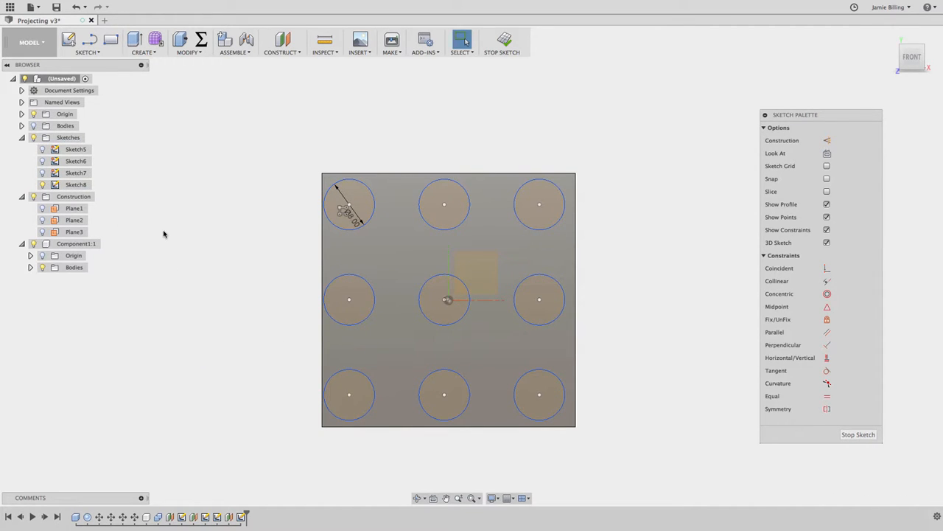
{"action": "left_click", "coordinate": [890, 35]}
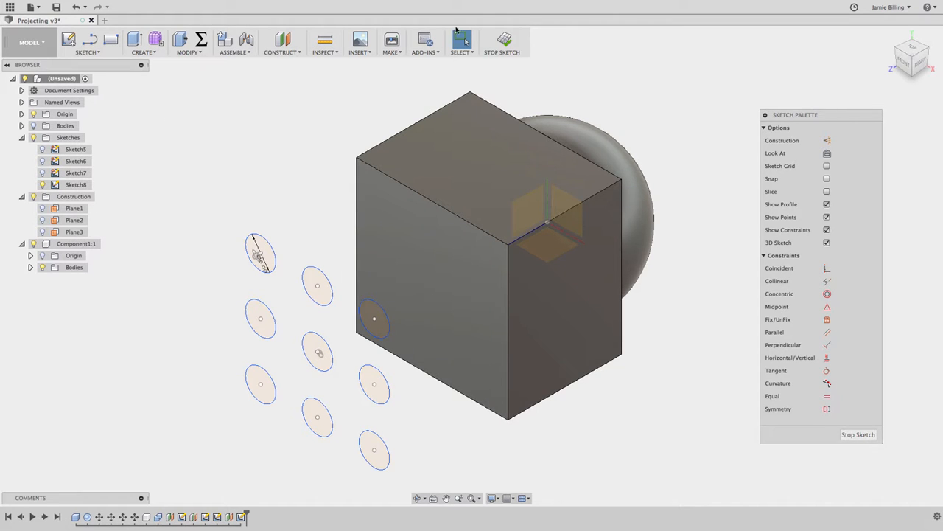
{"action": "left_click", "coordinate": [502, 40]}
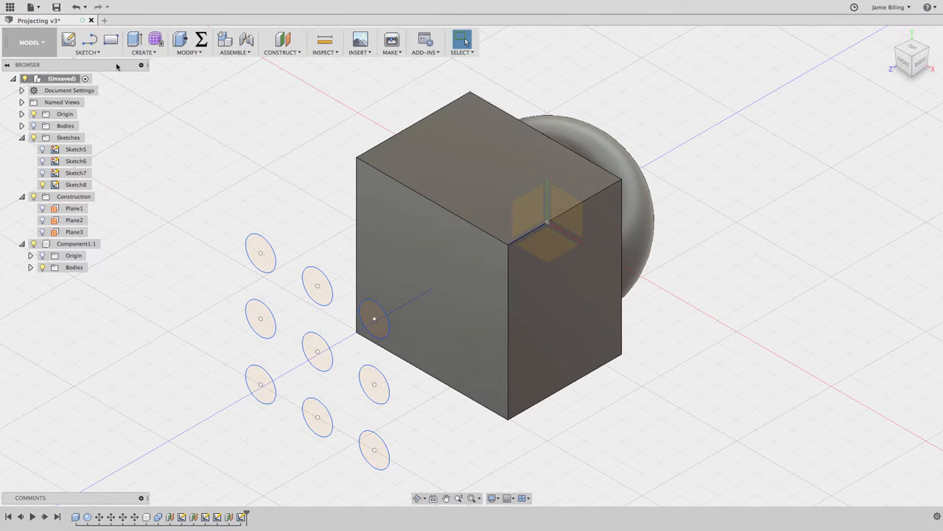
Start Project To Surface in a new sketch on the box's front face and return to the home view.
{"action": "left_click", "coordinate": [86, 52]}
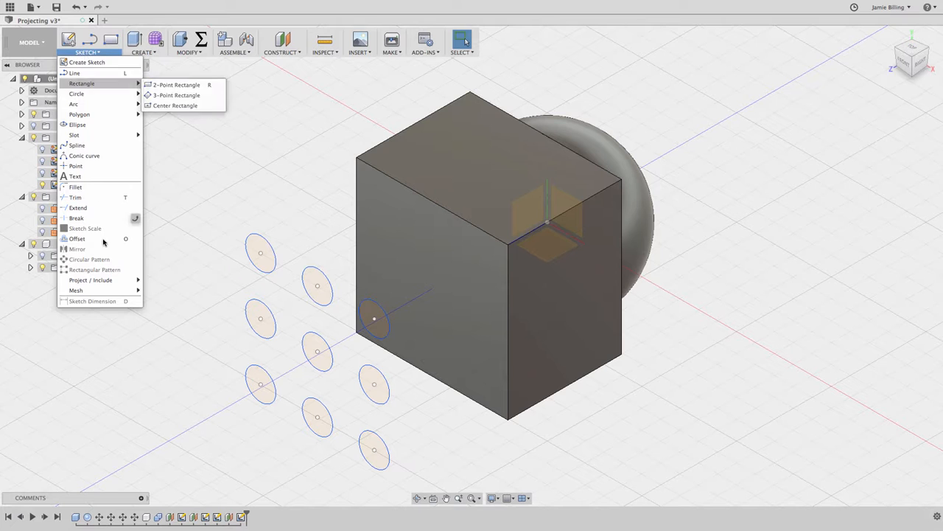
{"action": "mouse_move", "coordinate": [116, 281]}
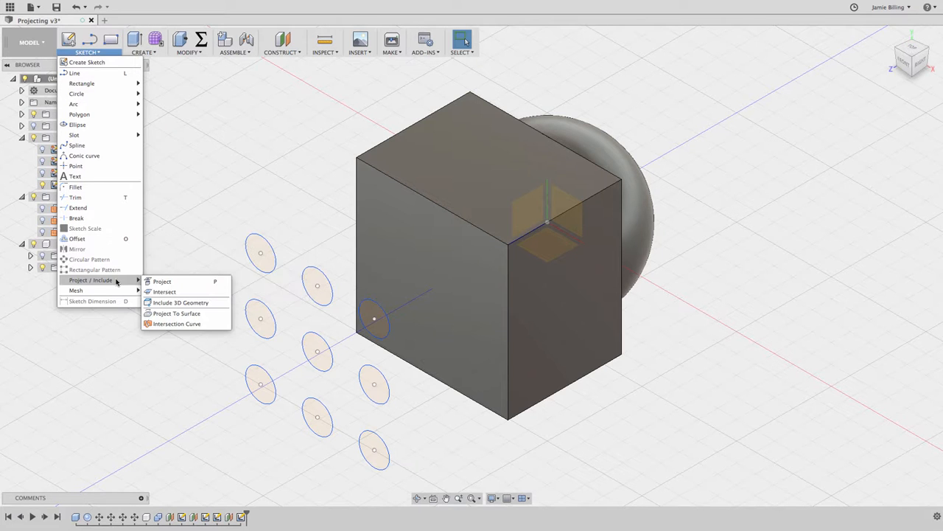
{"action": "left_click", "coordinate": [213, 314]}
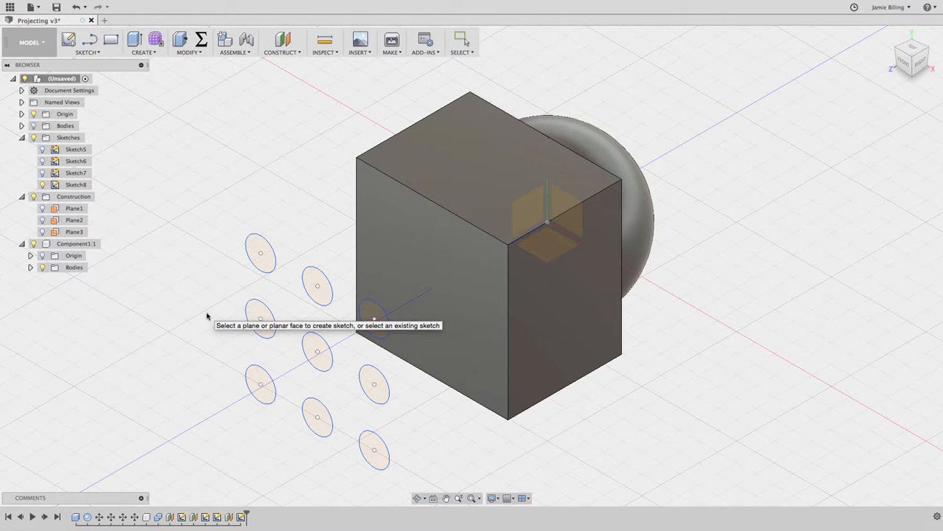
{"action": "left_click", "coordinate": [410, 250]}
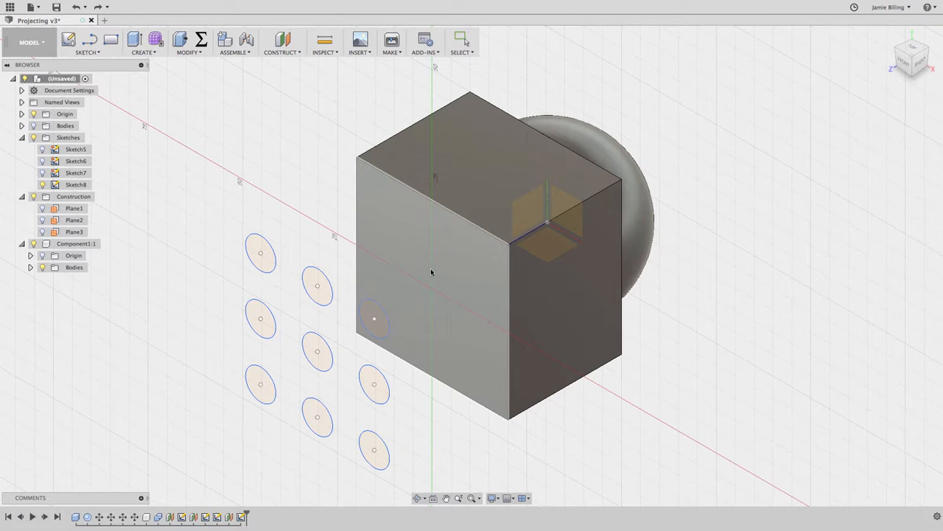
{"action": "left_click", "coordinate": [432, 270]}
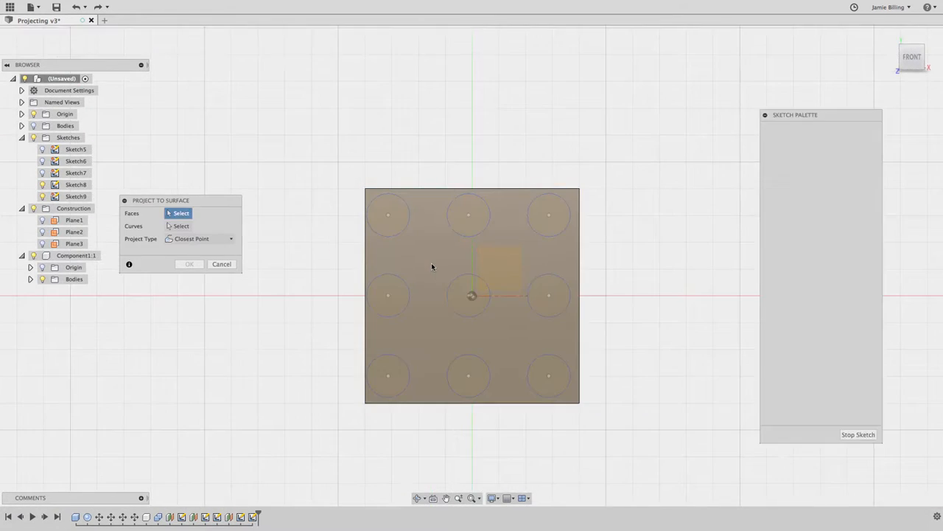
{"action": "left_click", "coordinate": [890, 35]}
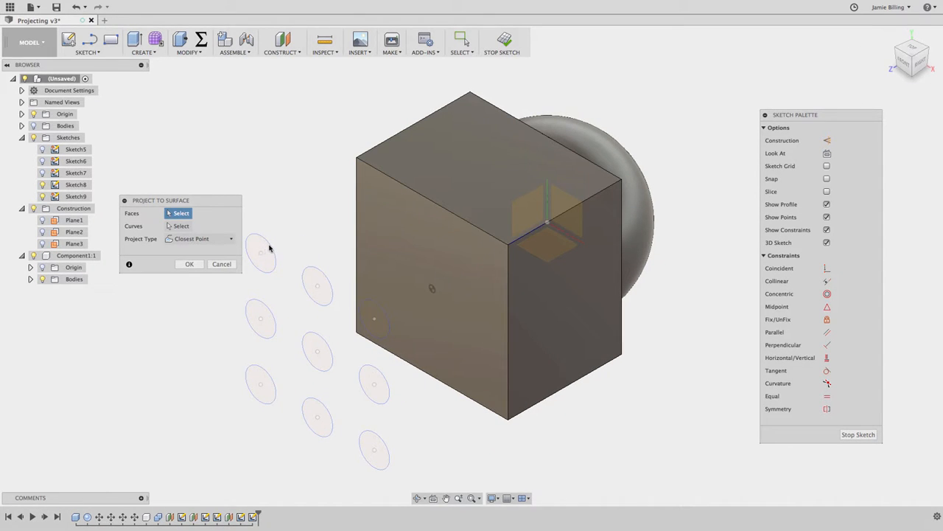
Choose the box's front face as the target face and all nine patterned circles as the curves to project.
{"action": "left_click", "coordinate": [407, 244]}
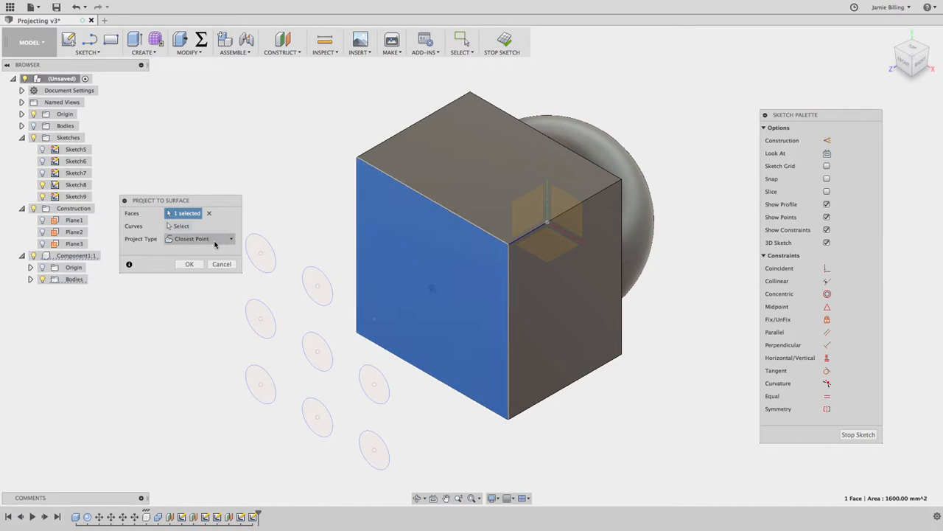
{"action": "left_click", "coordinate": [182, 226]}
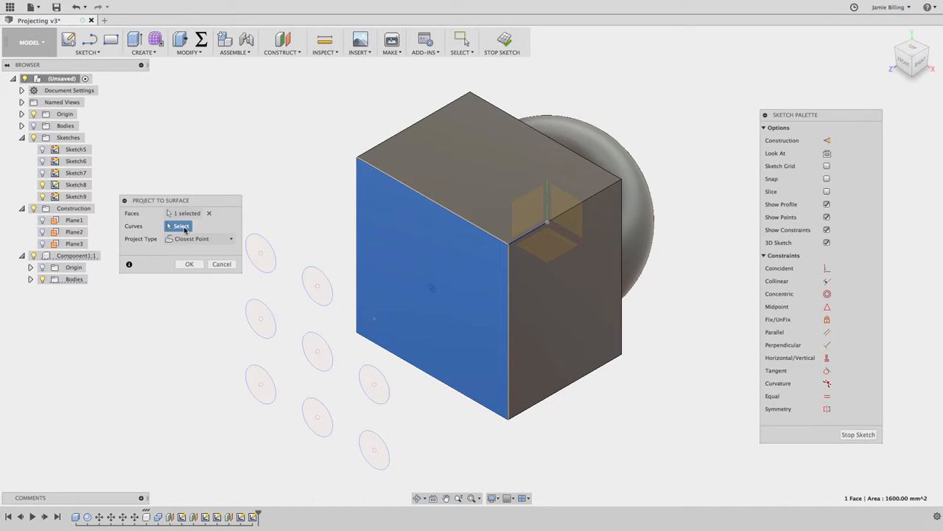
{"action": "left_click", "coordinate": [269, 254]}
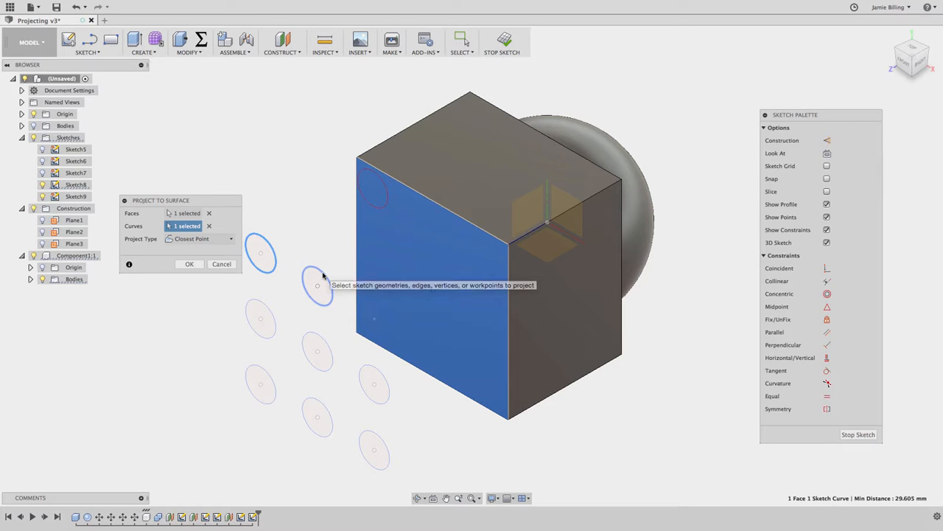
{"action": "left_click", "coordinate": [323, 275]}
{"action": "left_click", "coordinate": [332, 351]}
{"action": "left_click", "coordinate": [384, 317]}
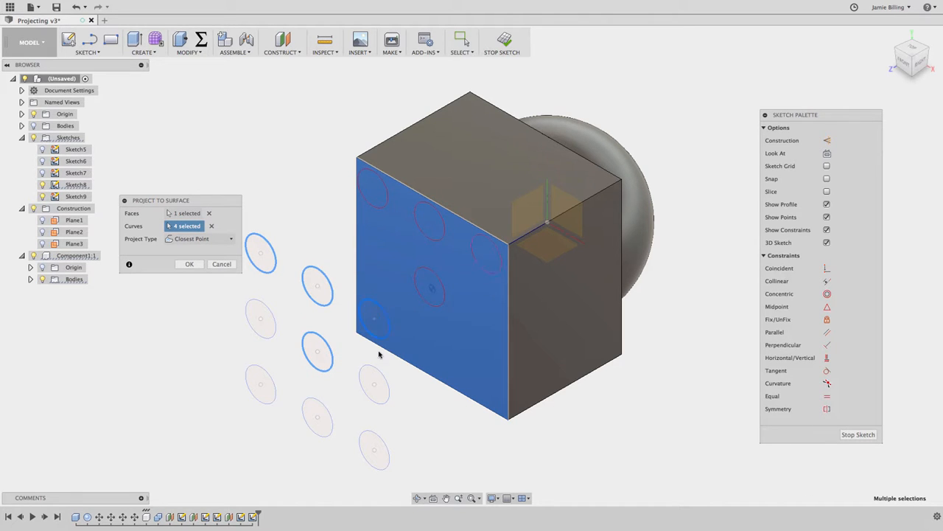
{"action": "mouse_move", "coordinate": [226, 313]}
{"action": "left_mouse_down"}
{"action": "mouse_move", "coordinate": [308, 415]}
{"action": "mouse_move", "coordinate": [404, 479]}
{"action": "left_mouse_up"}
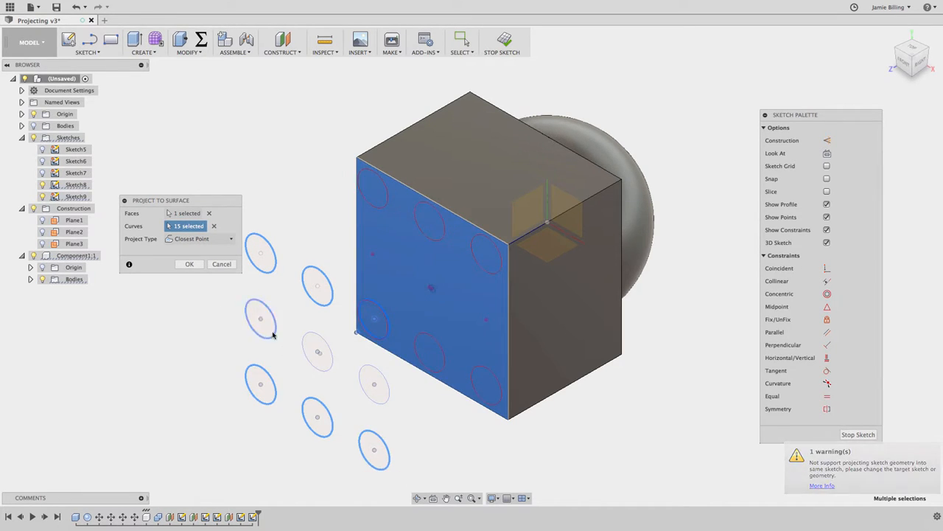
{"action": "left_click", "coordinate": [331, 348]}
{"action": "left_click", "coordinate": [388, 388]}
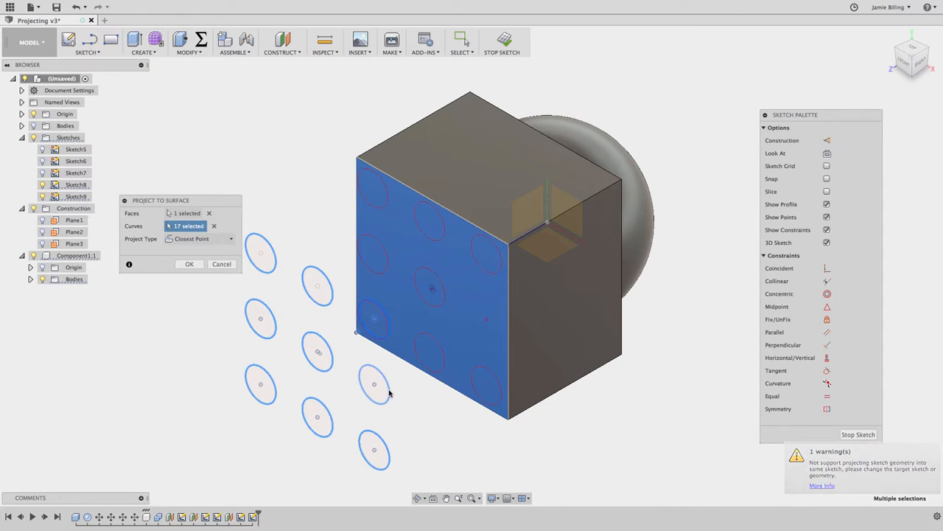
{"action": "left_click", "coordinate": [389, 393]}
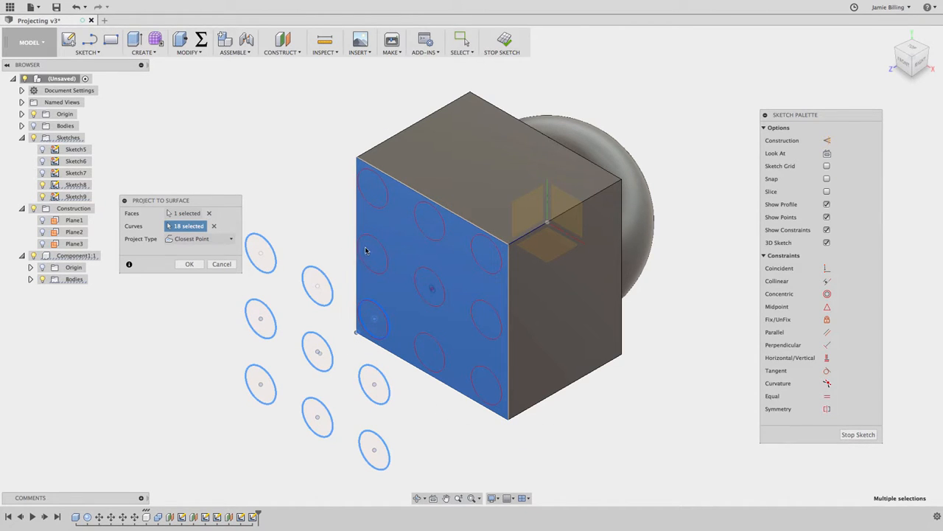
Try the Along Vector projection type, and complete the projection onto the front face with Closest Point.
{"action": "left_click", "coordinate": [209, 239]}
{"action": "left_click", "coordinate": [212, 263]}
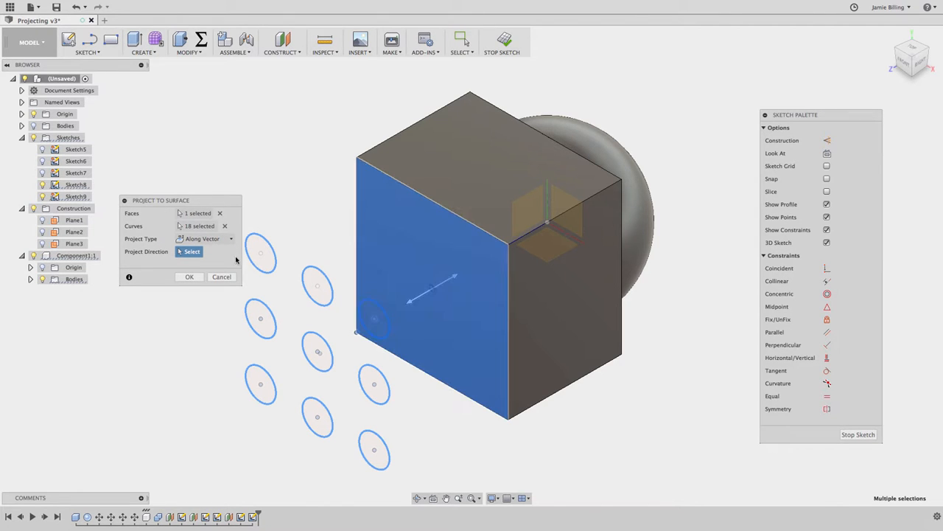
{"action": "left_click", "coordinate": [209, 240]}
{"action": "left_click", "coordinate": [214, 252]}
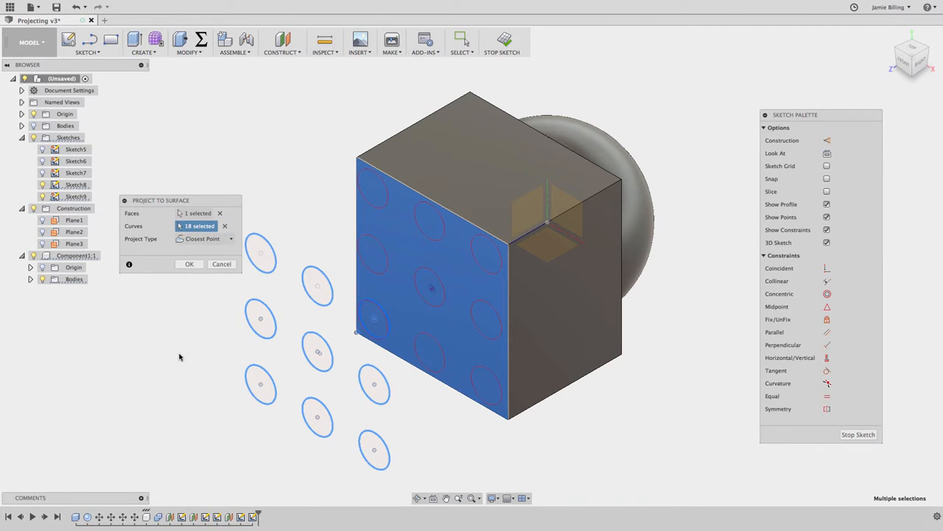
{"action": "left_click", "coordinate": [195, 266]}
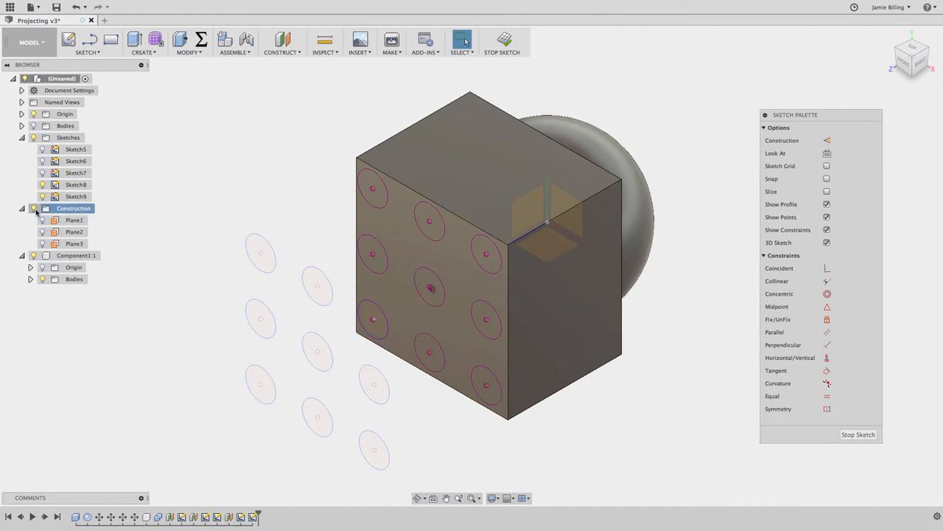
Inspect the projected circles with Component1 temporarily hidden, and finish the sketch.
{"action": "left_click", "coordinate": [33, 255]}
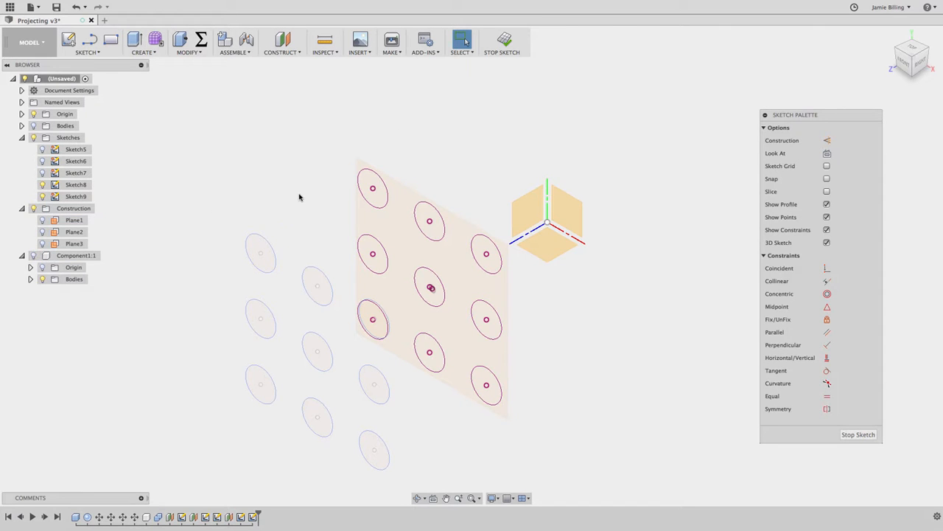
{"action": "middle_click_drag", "start_coordinate": [300, 197], "coordinate": [300, 197], "text": "shift"}
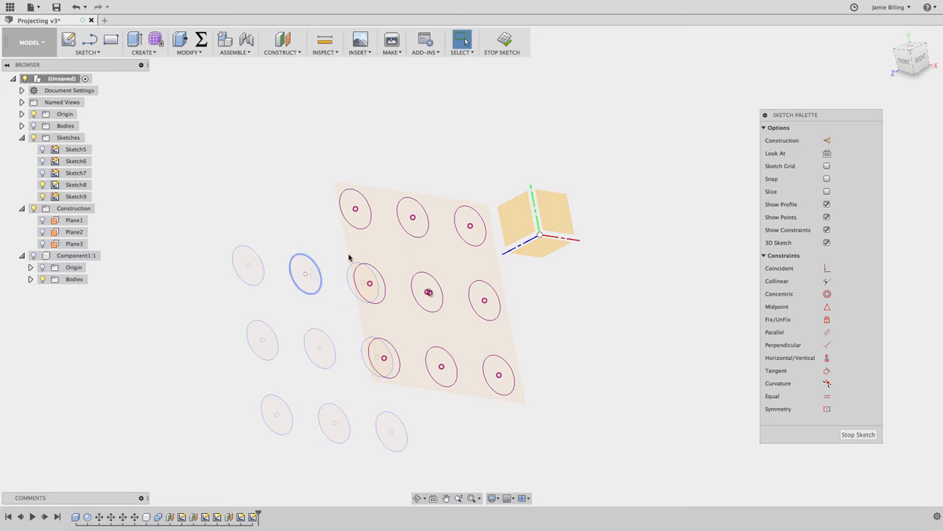
{"action": "left_click", "coordinate": [33, 255]}
{"action": "middle_click_drag", "start_coordinate": [684, 146], "coordinate": [709, 184], "text": "shift"}
{"action": "left_click", "coordinate": [890, 36]}
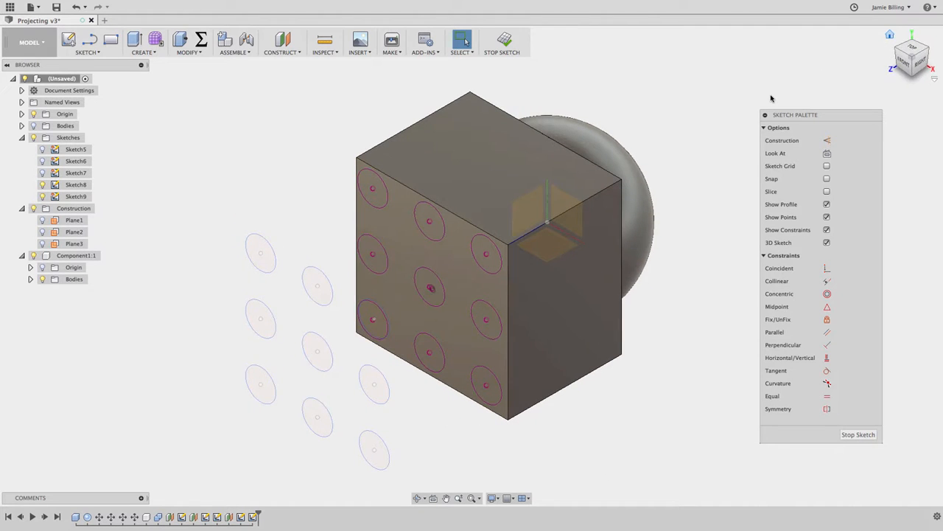
{"action": "left_click", "coordinate": [505, 41]}
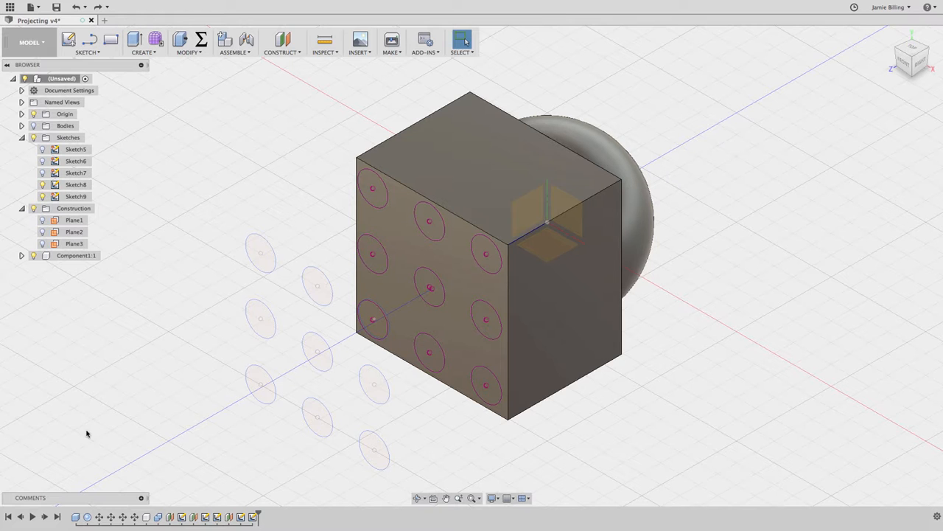
Edit the original box feature to a length of 60 mm, a width of 55 mm and a height of 50 mm.
{"action": "double_click", "coordinate": [77, 517]}
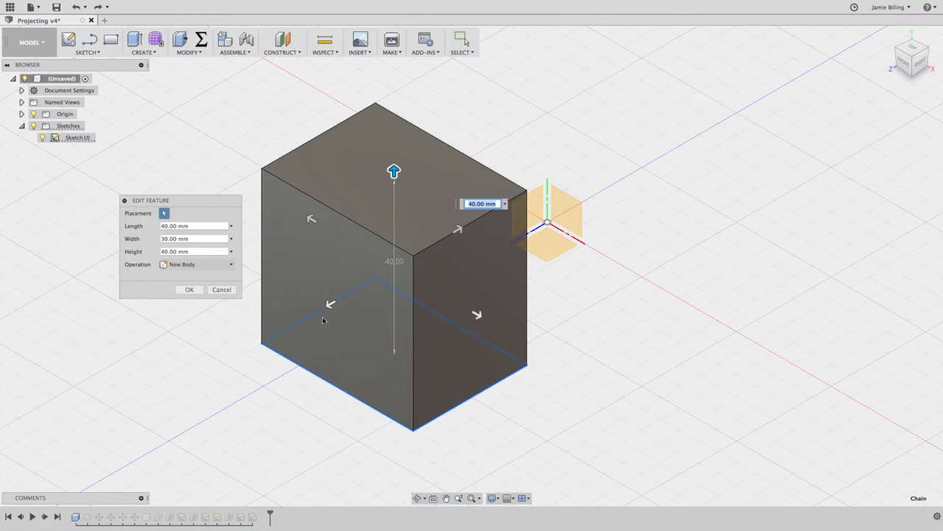
{"action": "left_click_drag", "start_coordinate": [328, 304], "coordinate": [235, 361]}
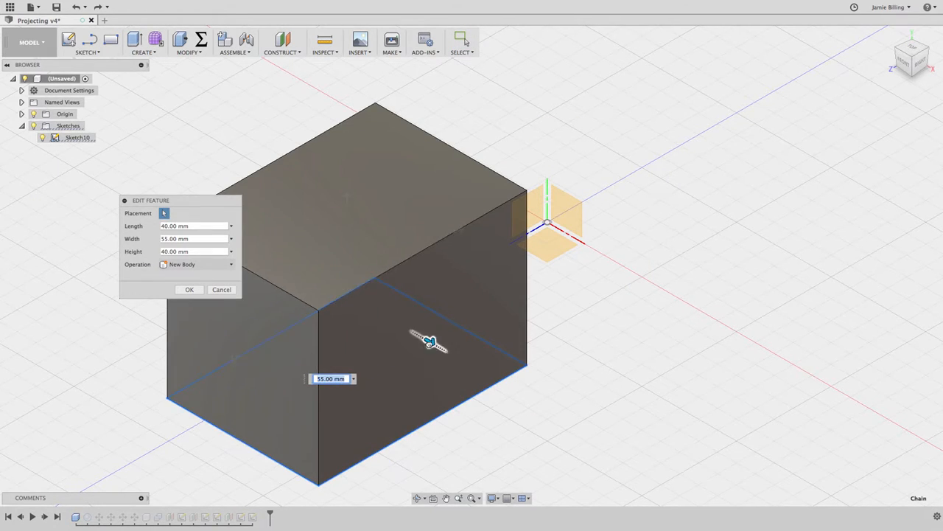
{"action": "left_click_drag", "start_coordinate": [429, 337], "coordinate": [506, 386]}
{"action": "left_click_drag", "start_coordinate": [383, 217], "coordinate": [385, 185]}
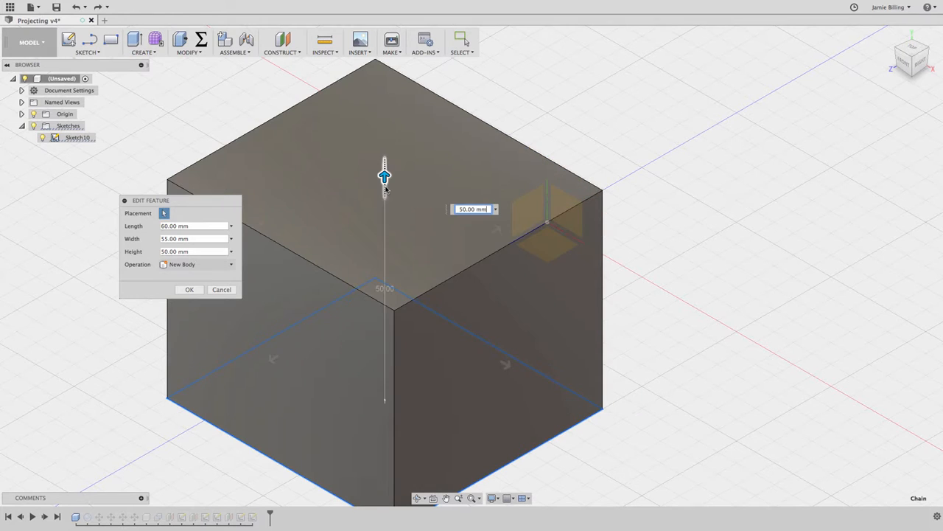
{"action": "left_click", "coordinate": [189, 289]}
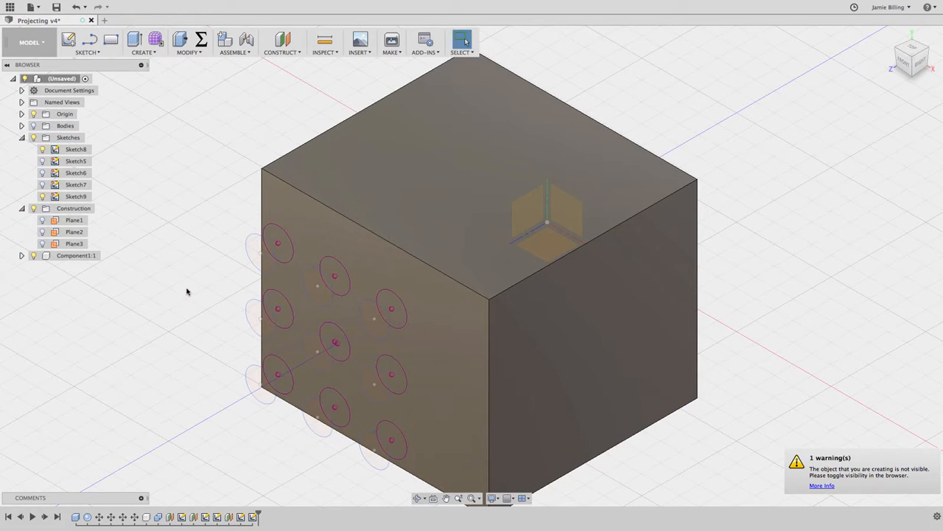
Hide Component1 and Sketch9, and show Sketch5.
{"action": "left_click", "coordinate": [33, 256]}
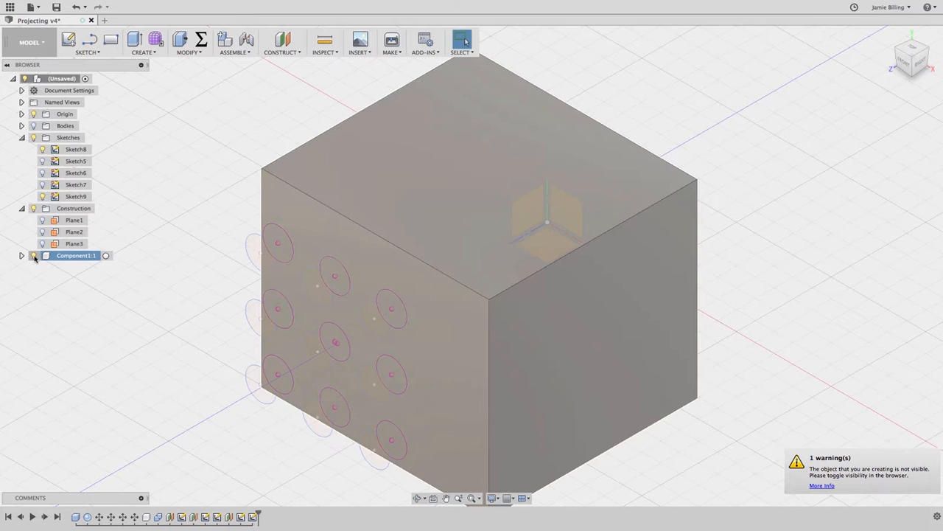
{"action": "left_click", "coordinate": [33, 256]}
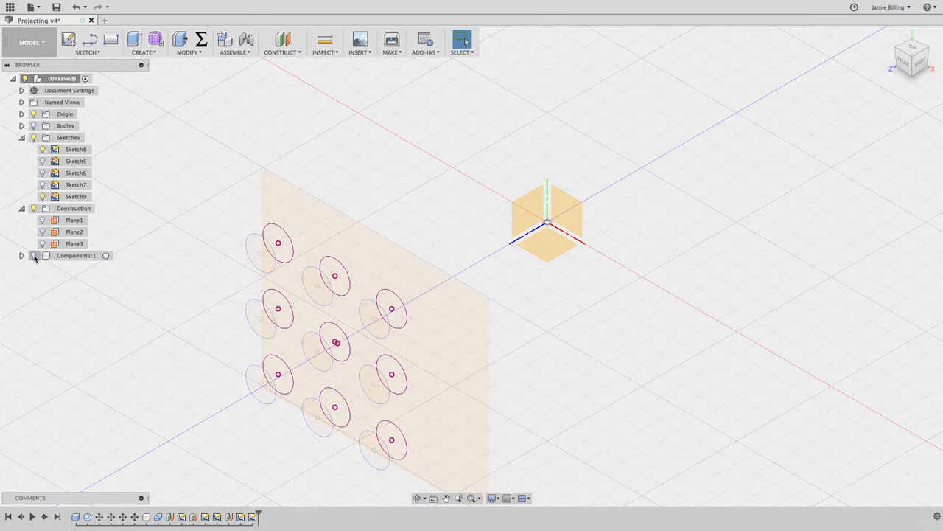
{"action": "left_click", "coordinate": [42, 196]}
{"action": "left_click", "coordinate": [43, 161]}
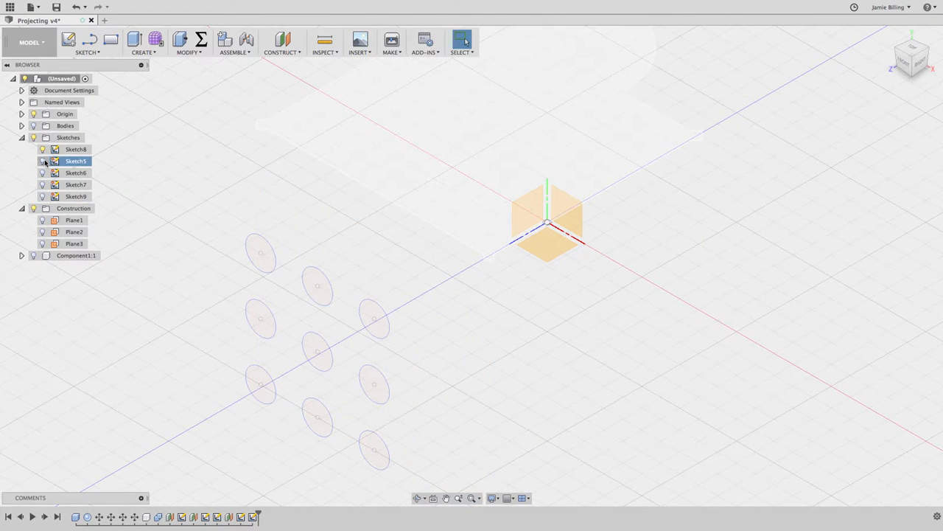
Hide Sketch8 and examine the projected rectangle profile of Sketch5 on its own.
{"action": "left_click", "coordinate": [42, 160]}
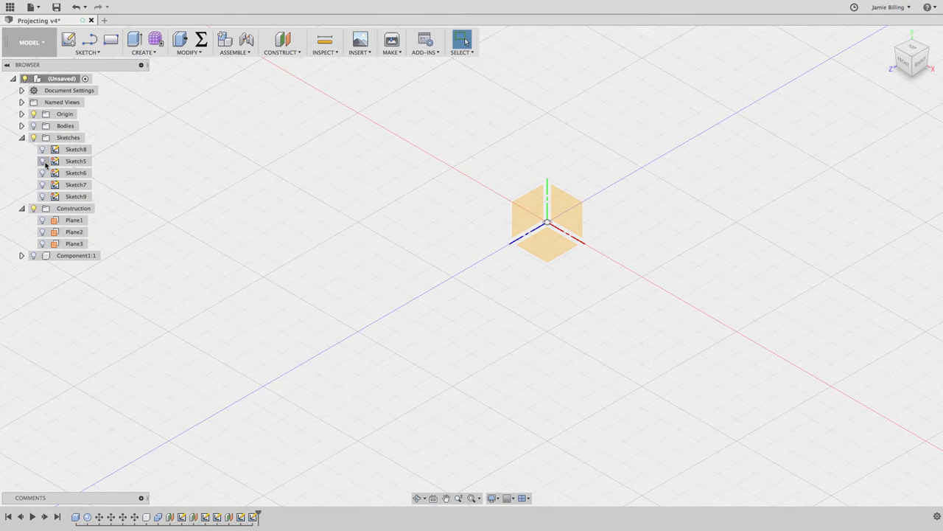
{"action": "left_click", "coordinate": [42, 161]}
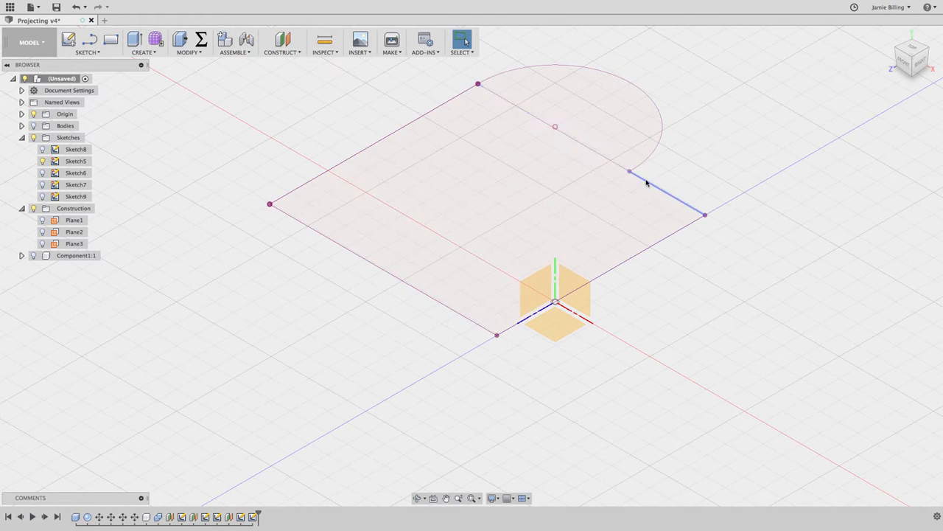
{"action": "left_click", "coordinate": [531, 235]}
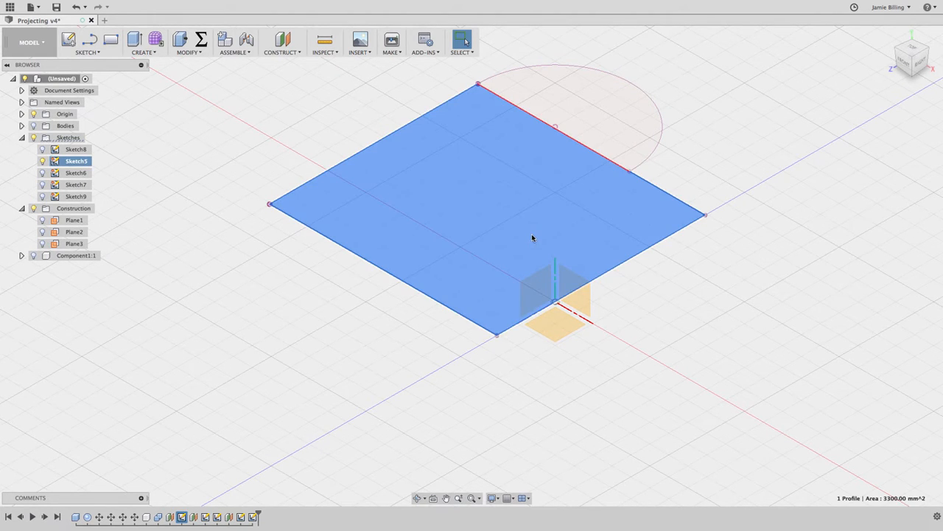
{"action": "left_click", "coordinate": [199, 207]}
Examine the projected geometry of Sketch6 and Sketch7 by isolating each in turn, with Sketch5 hidden.
{"action": "left_click", "coordinate": [42, 172]}
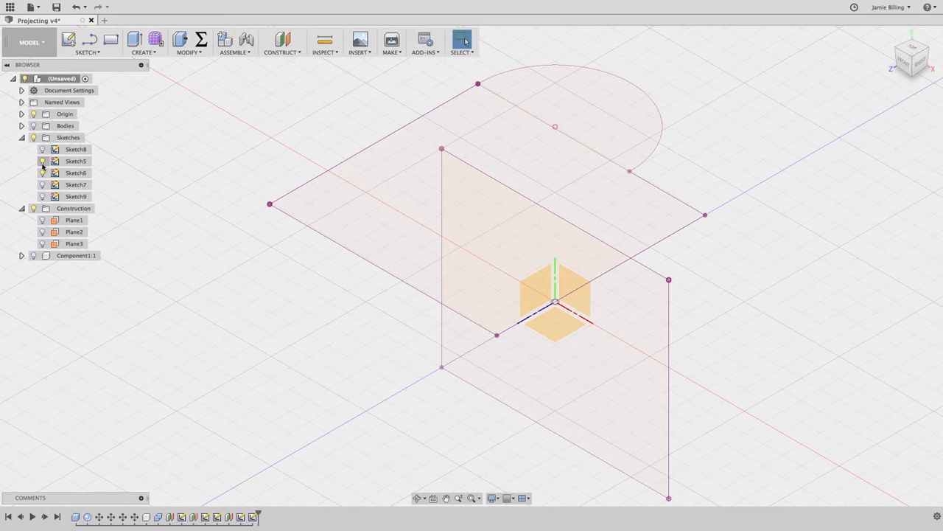
{"action": "left_click", "coordinate": [42, 160]}
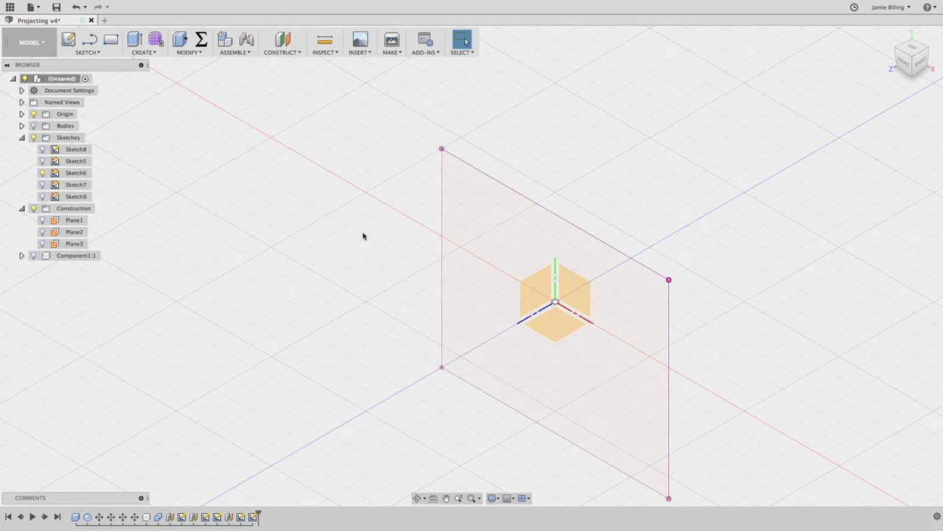
{"action": "left_click", "coordinate": [42, 184]}
{"action": "left_click", "coordinate": [42, 184]}
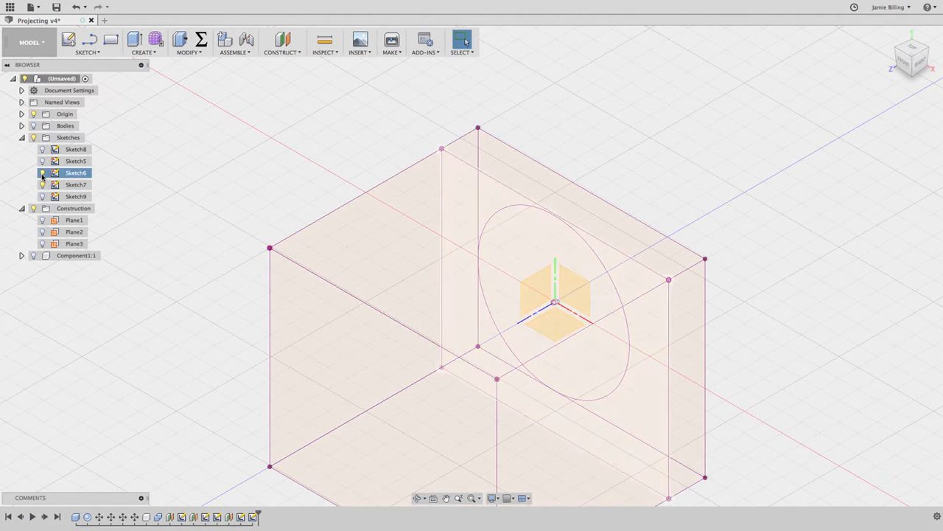
{"action": "scroll", "coordinate": [108, 232], "scroll_direction": "down", "scroll_amount": 3}
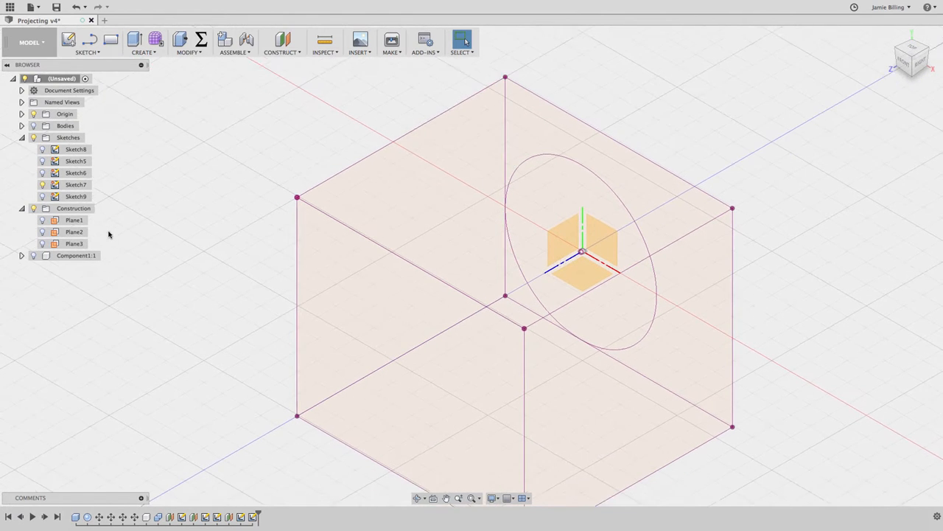
Hide Sketch7, show Component1 and return to the home view of the whole box.
{"action": "left_click", "coordinate": [42, 184]}
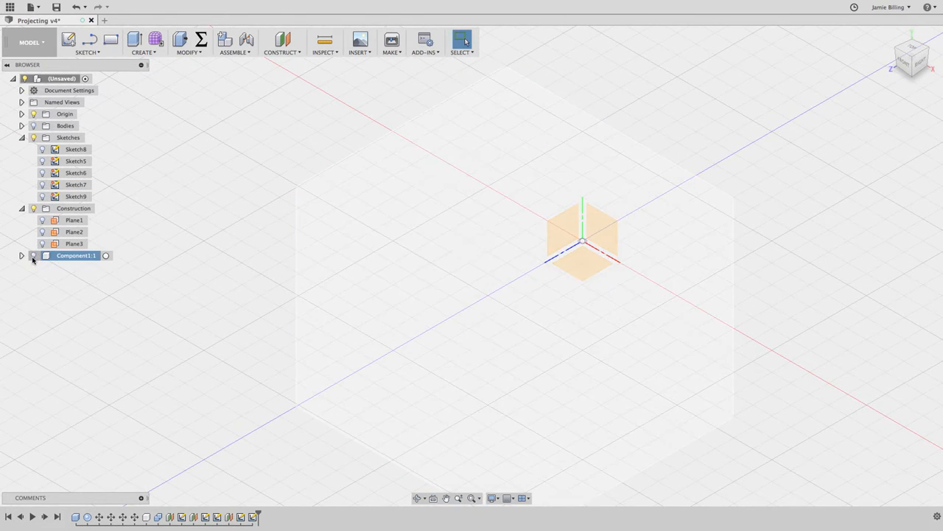
{"action": "left_click", "coordinate": [32, 256]}
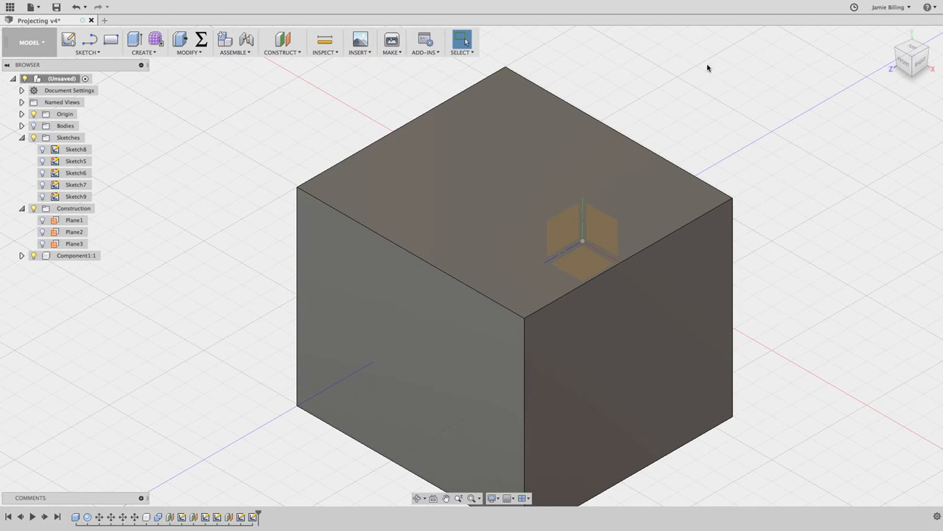
{"action": "left_click", "coordinate": [890, 34]}
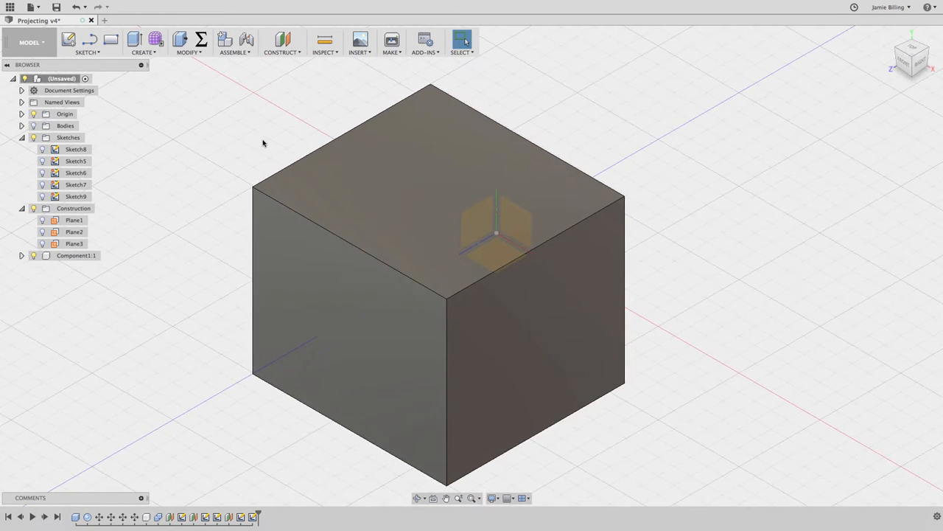